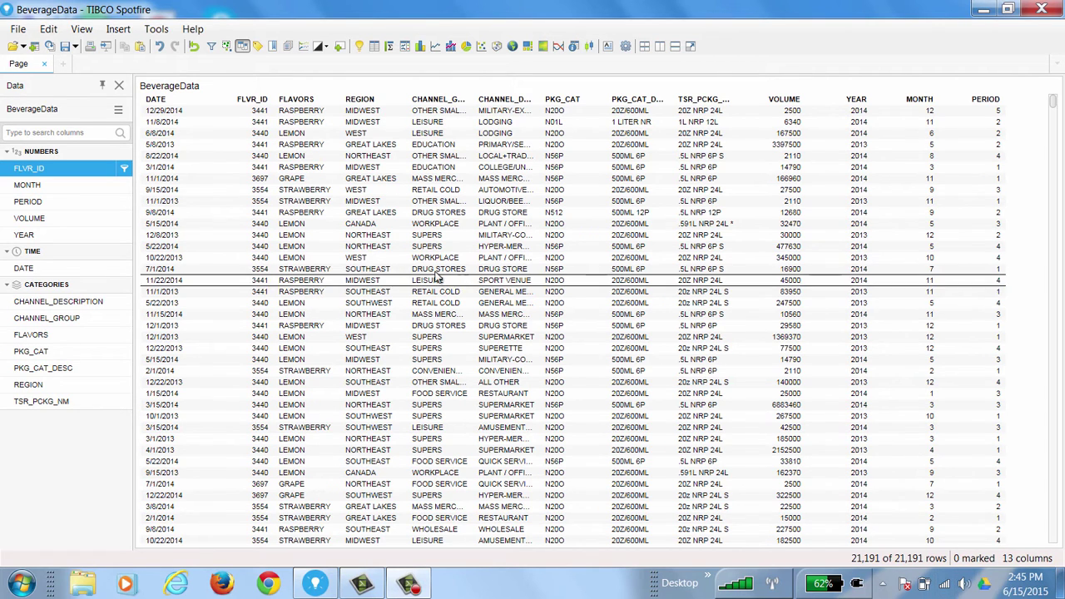
{"action": "left_click", "coordinate": [16, 29]}
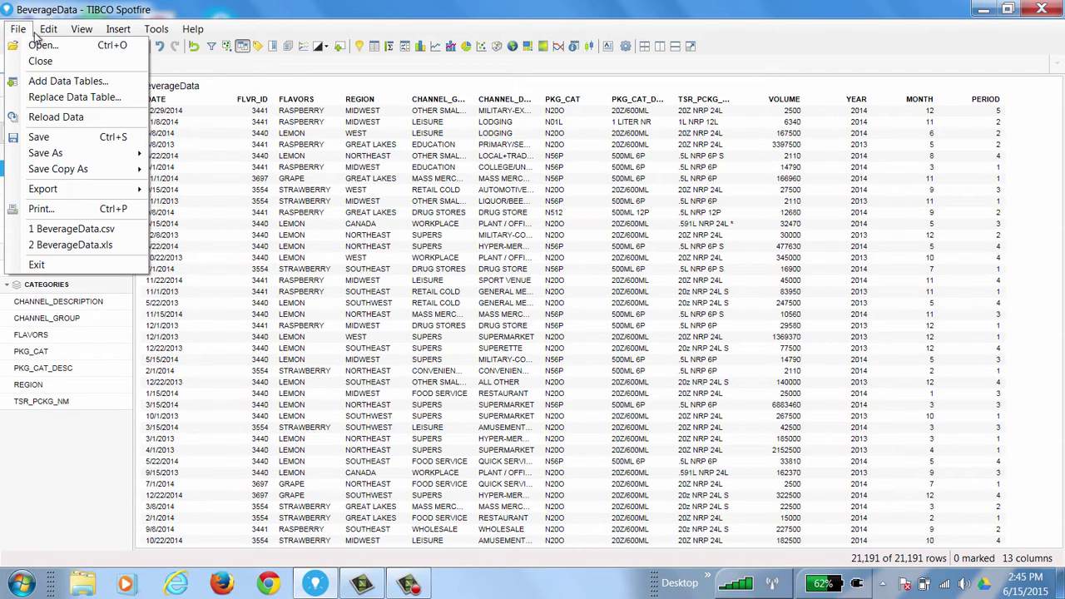
{"action": "mouse_move", "coordinate": [37, 35]}
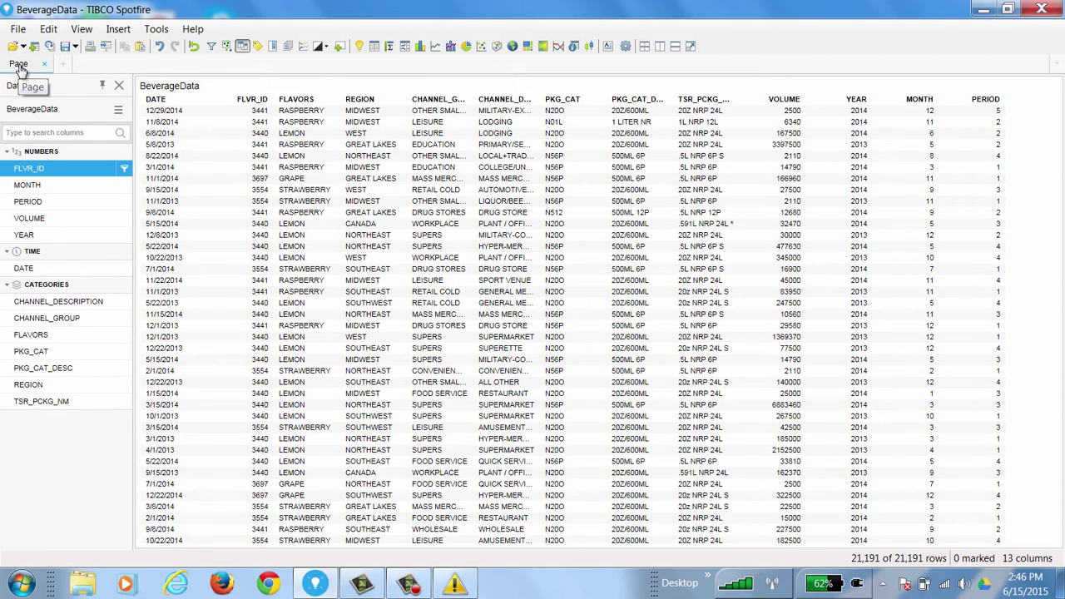
- Add a new page to the analysis and name it "Add my second page"
{"action": "left_click", "coordinate": [62, 64]}
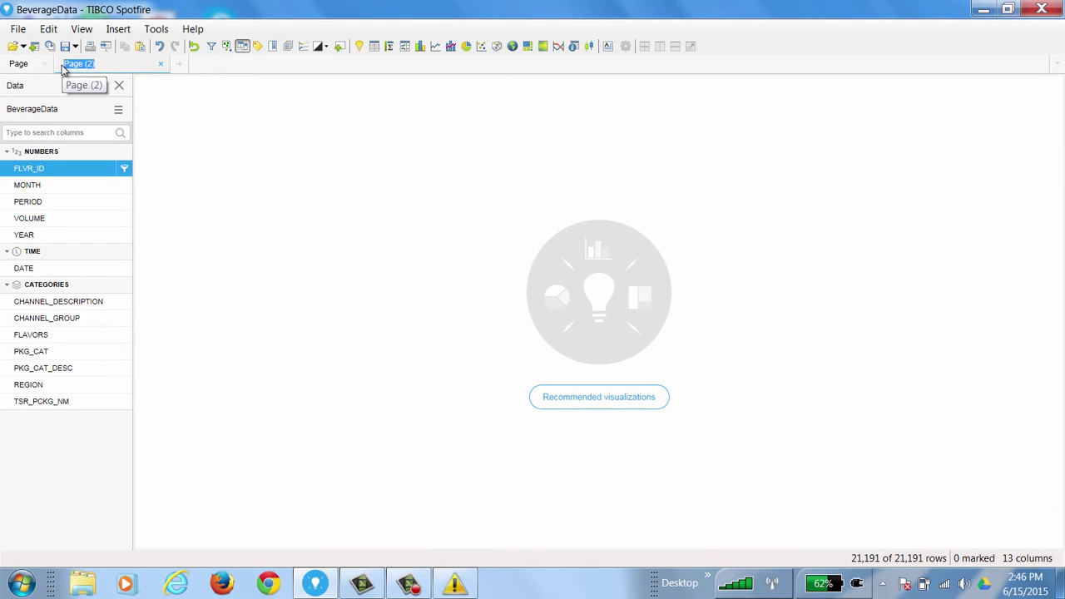
{"action": "type", "text": "Add"}
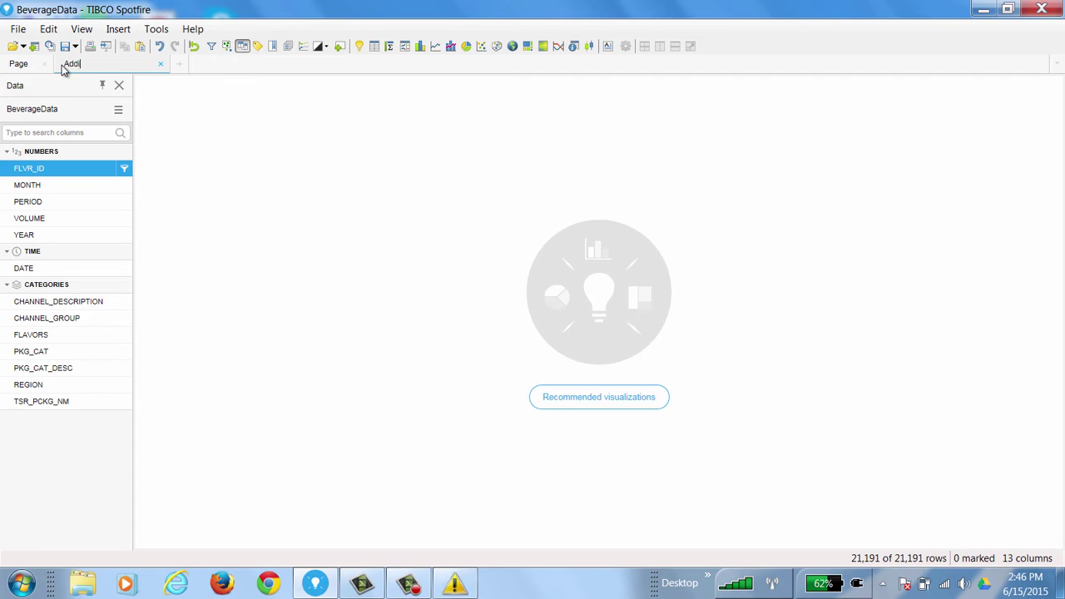
{"action": "type", "text": " my second page"}
{"action": "left_click", "coordinate": [220, 176]}
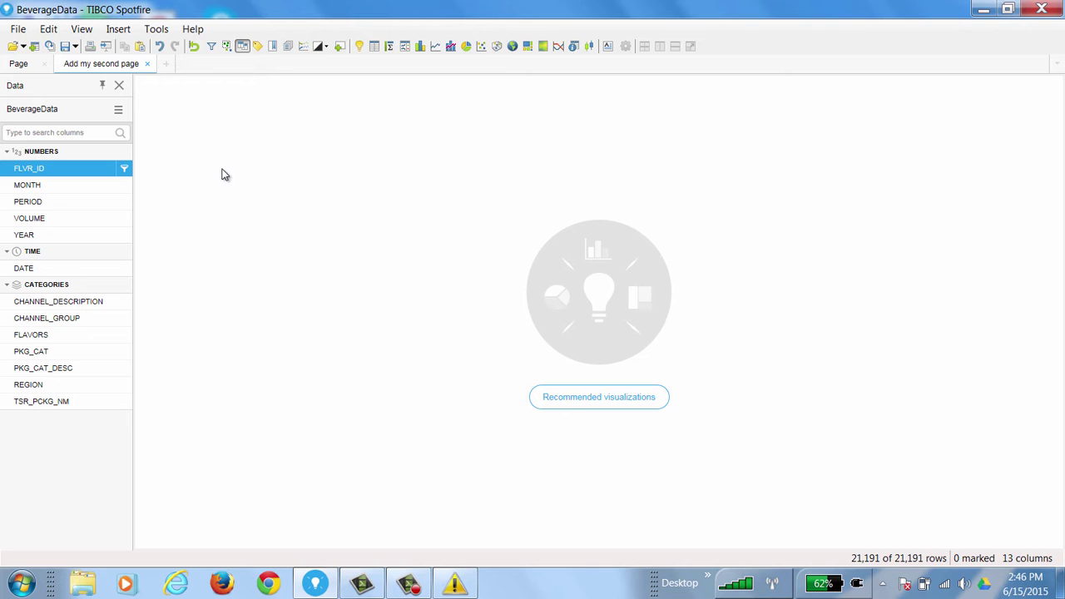
- Insert a table and a bar chart of the BeverageData on the new page
{"action": "left_click", "coordinate": [375, 50]}
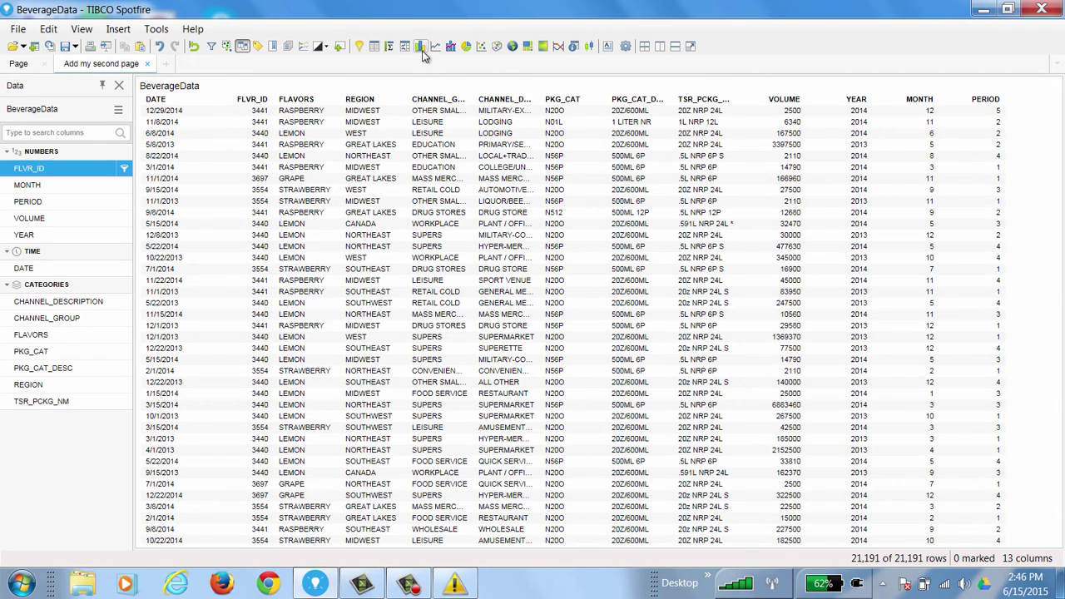
{"action": "left_click", "coordinate": [421, 47]}
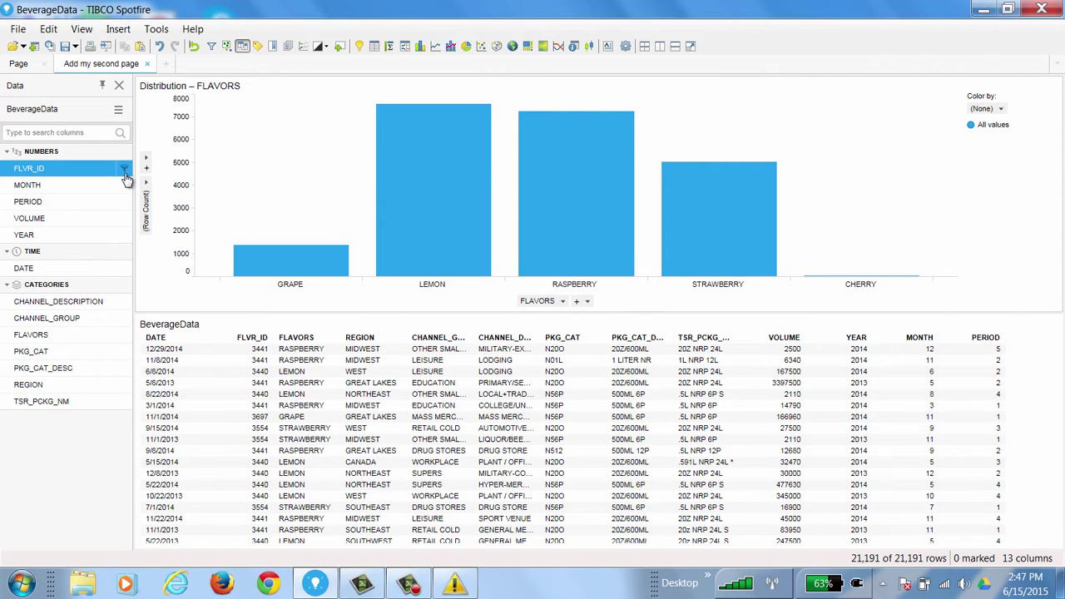
- Filter out year 2013 and the CANADA region from the data, and reset all filters
{"action": "left_click", "coordinate": [122, 239]}
{"action": "left_click", "coordinate": [123, 236]}
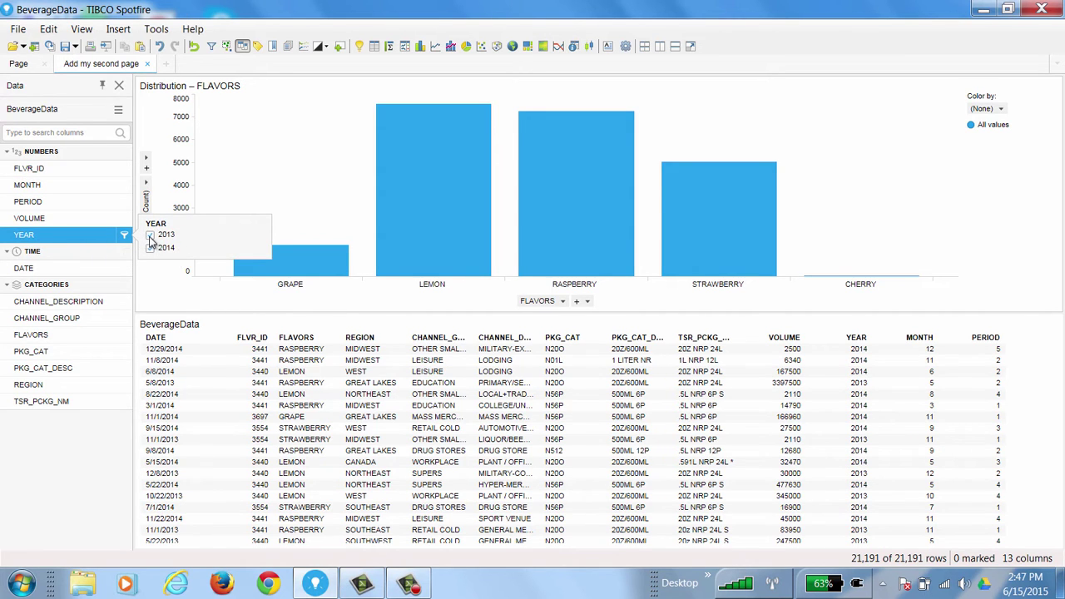
{"action": "left_click", "coordinate": [150, 237]}
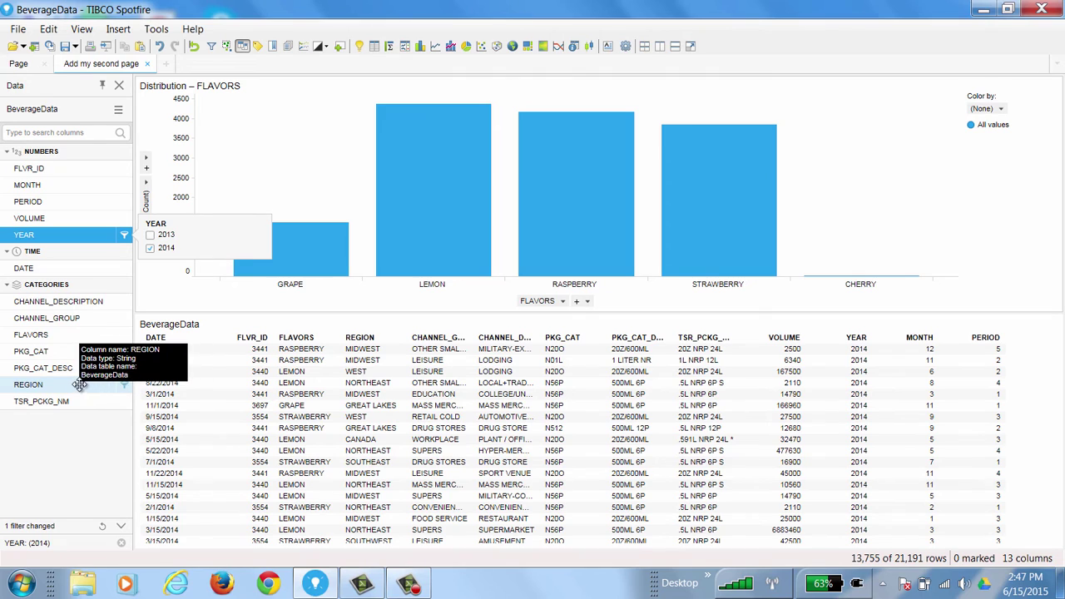
{"action": "left_click", "coordinate": [124, 387]}
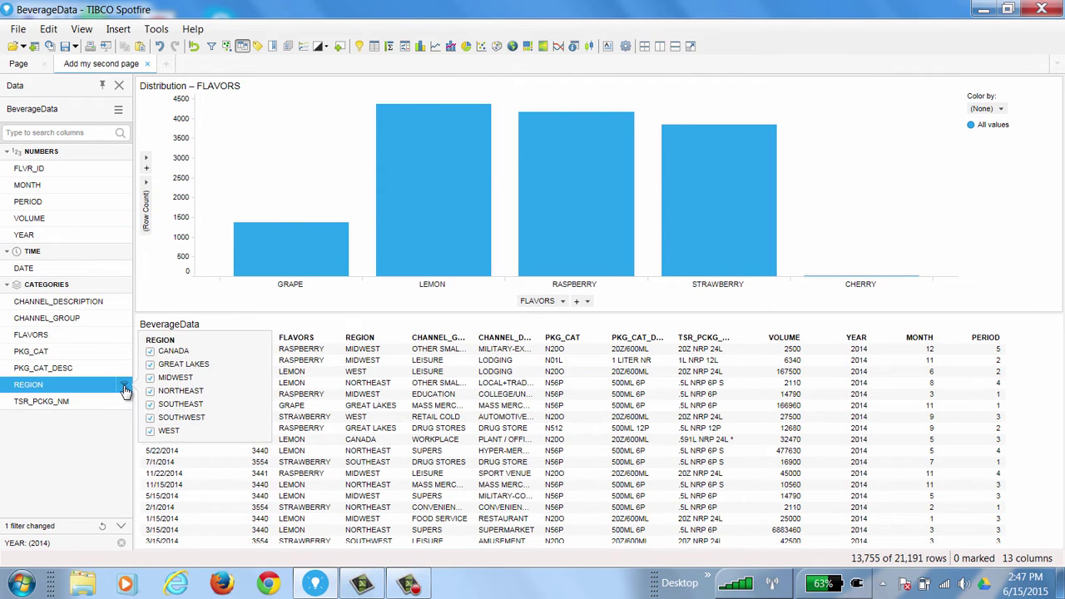
{"action": "left_click", "coordinate": [150, 351]}
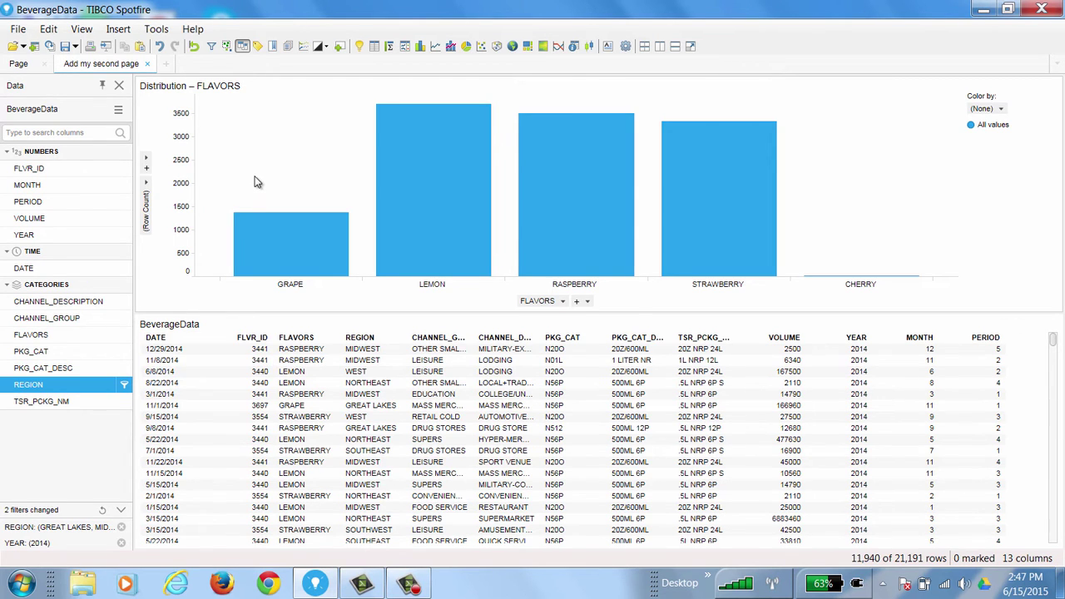
{"action": "left_click", "coordinate": [195, 46]}
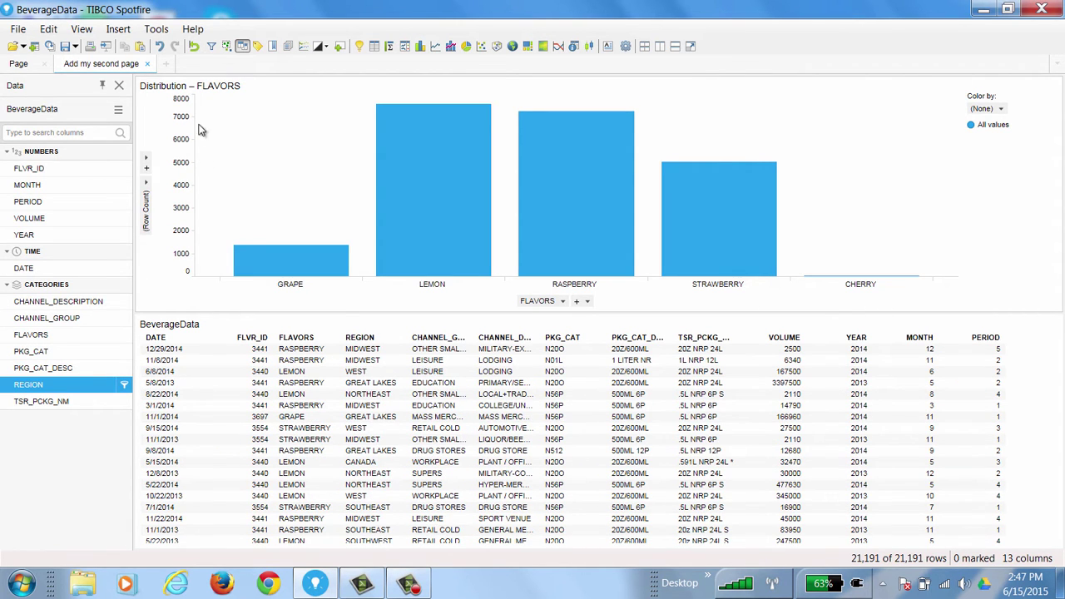
- Use the full filter list to limit CHANNEL_GROUP to CONVENIENCE RETAIL, and reset all filters and hide the list
{"action": "left_click", "coordinate": [212, 47]}
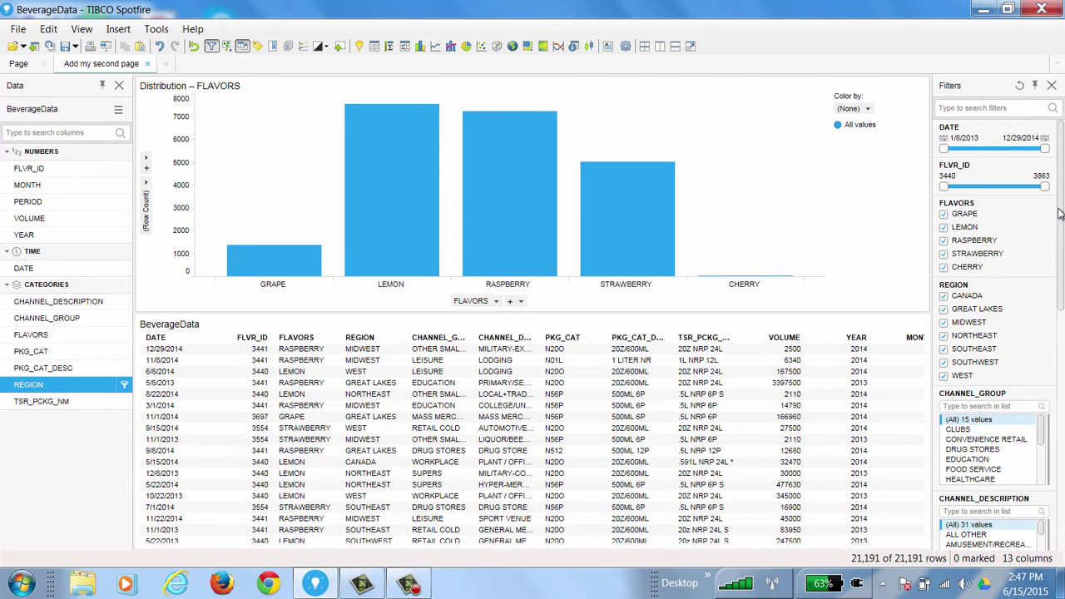
{"action": "scroll", "coordinate": [994, 254], "scroll_direction": "down", "scroll_amount": 5}
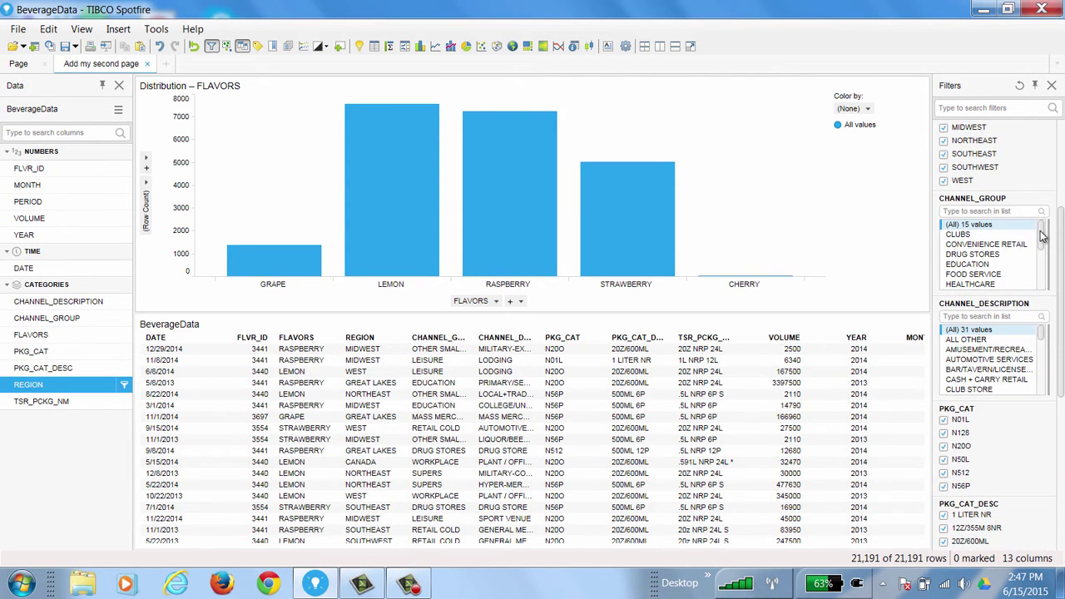
{"action": "left_click_drag", "start_coordinate": [1044, 236], "coordinate": [1044, 242]}
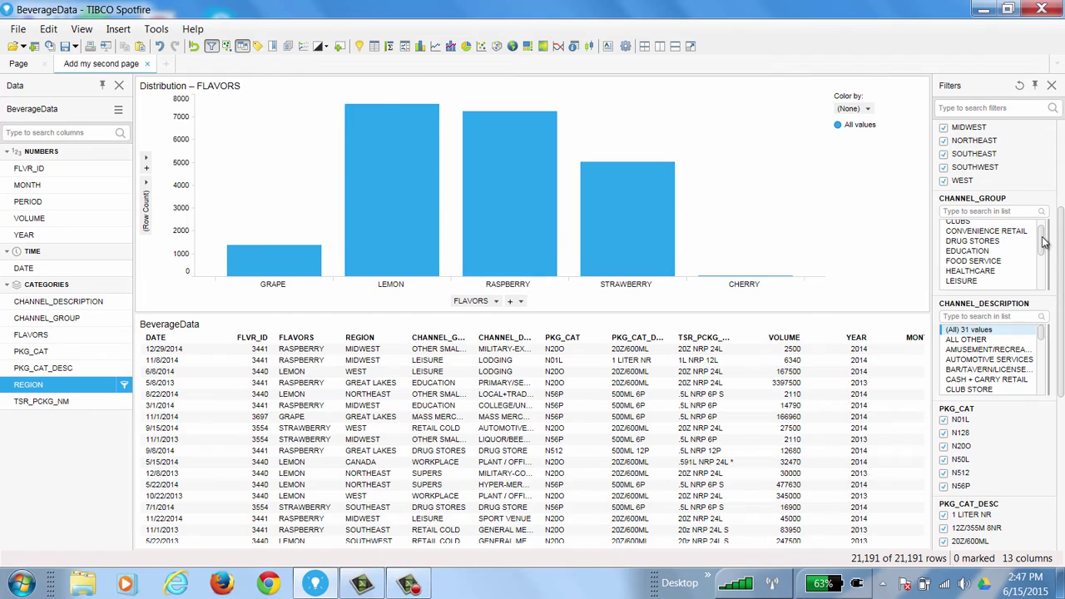
{"action": "left_click", "coordinate": [981, 233]}
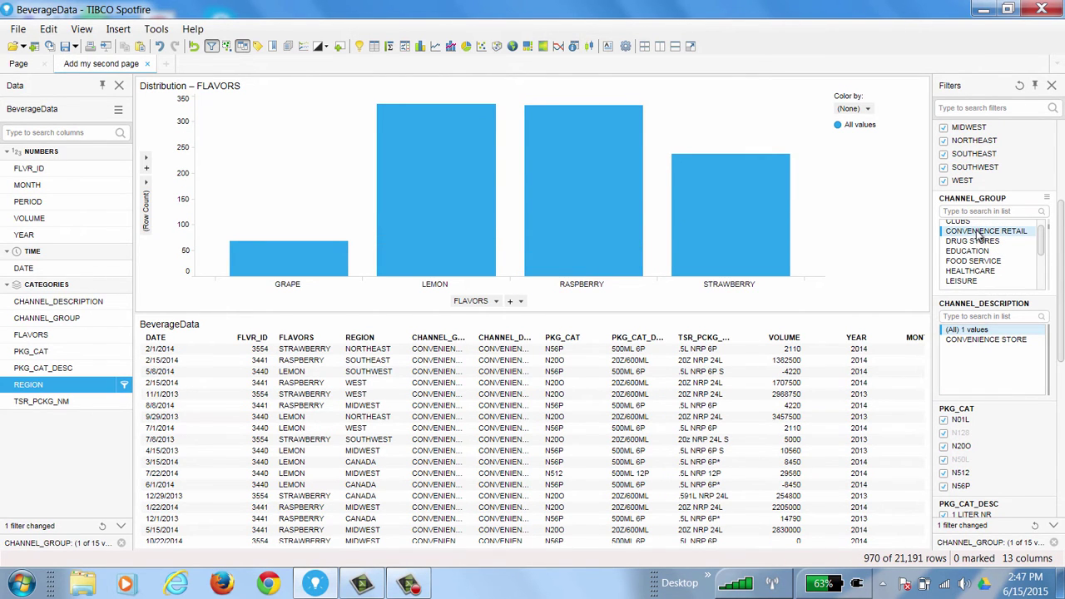
{"action": "left_click", "coordinate": [193, 46]}
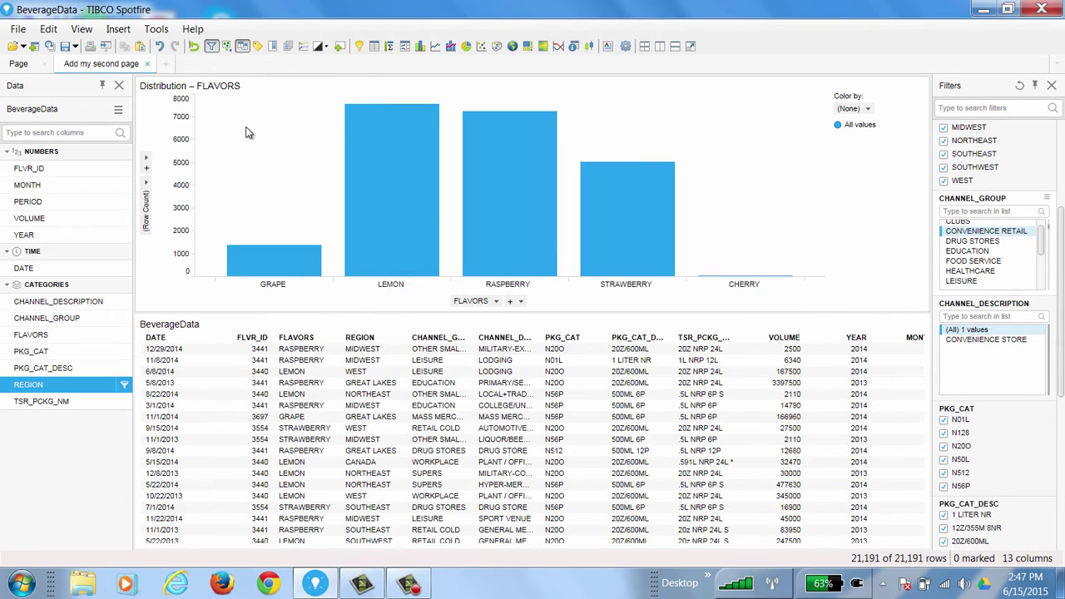
{"action": "left_click", "coordinate": [1052, 86]}
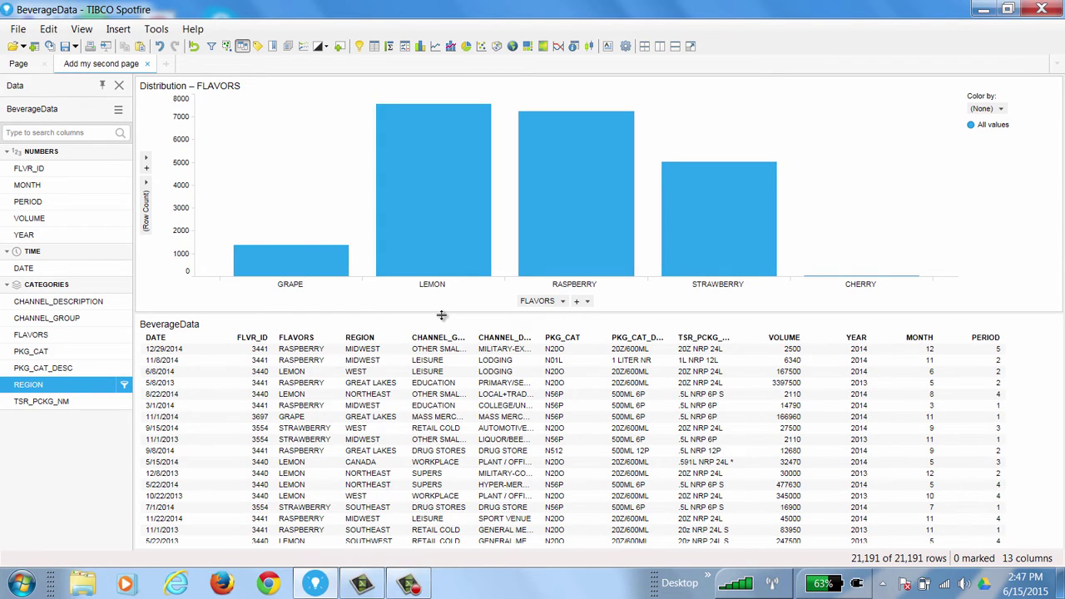
- Enlarge the bar chart by shrinking the table below it, and set its value axis to the sum of VOLUME
{"action": "left_click_drag", "start_coordinate": [439, 313], "coordinate": [432, 447]}
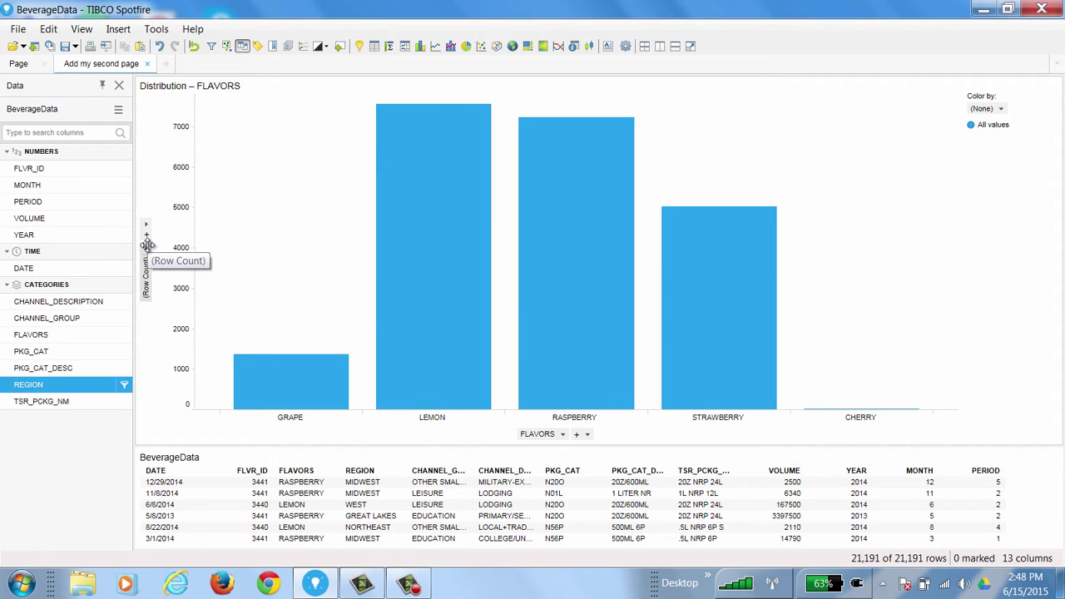
{"action": "left_click", "coordinate": [147, 247]}
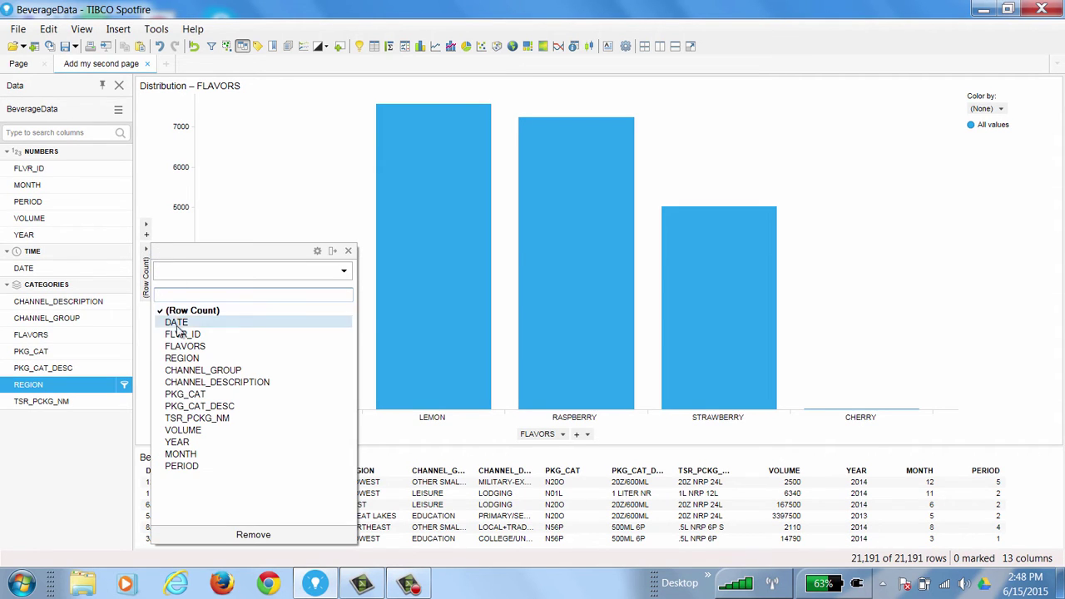
{"action": "left_click", "coordinate": [183, 431]}
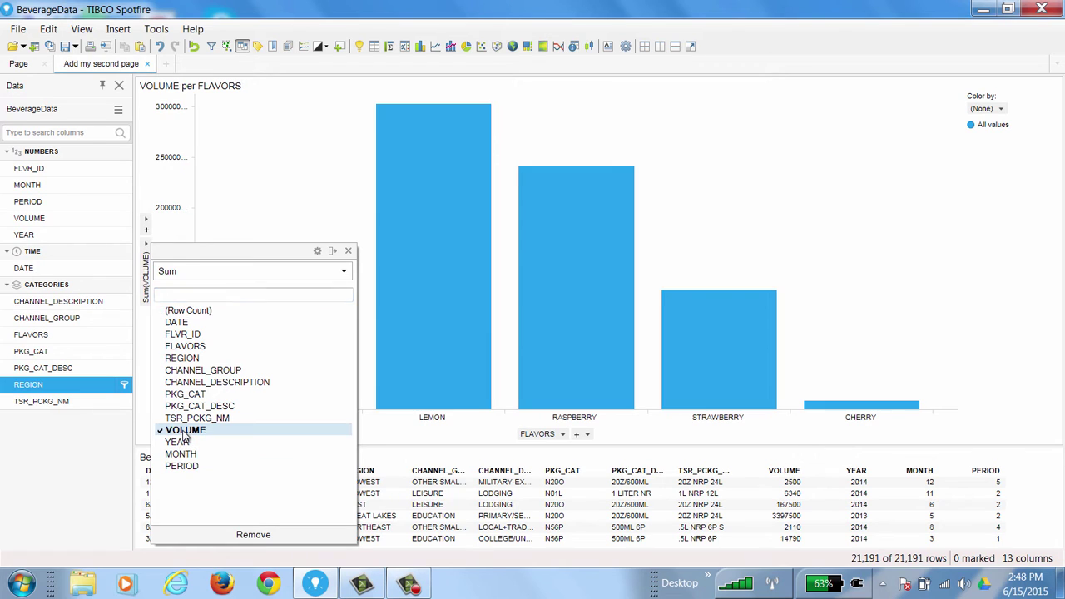
{"action": "left_click", "coordinate": [146, 247]}
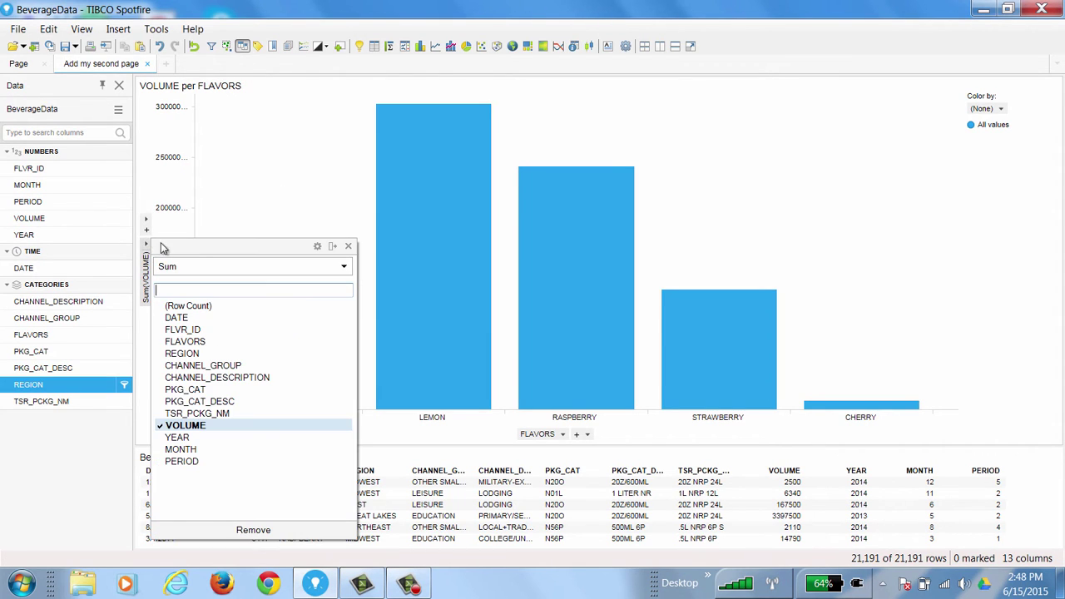
{"action": "left_click", "coordinate": [314, 189]}
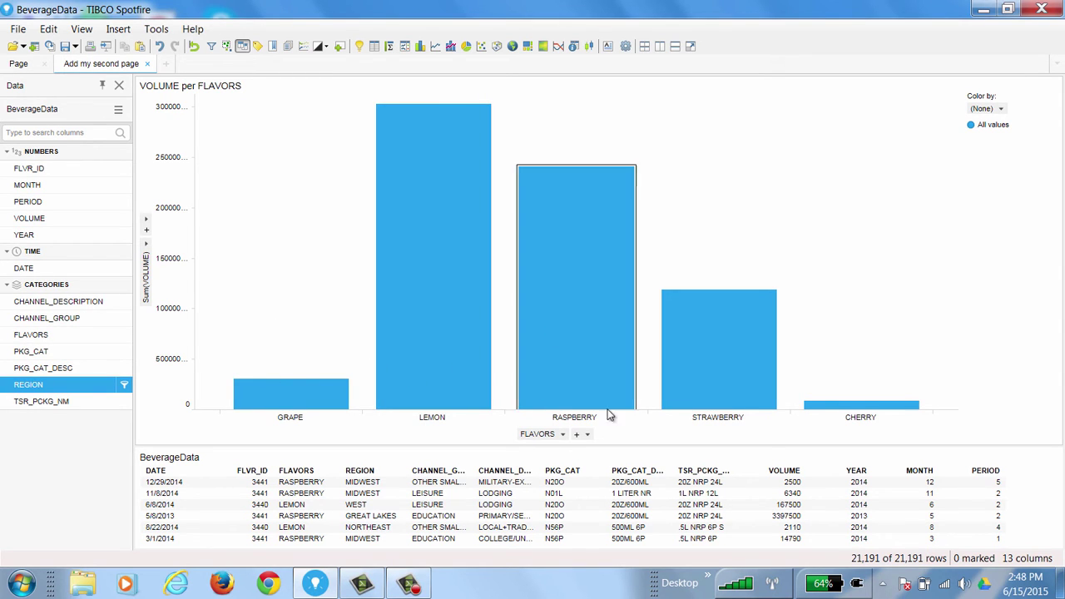
- Change the aggregation of VOLUME on the bar chart's value axis to Avg (Average)
{"action": "left_click", "coordinate": [147, 249]}
{"action": "left_click", "coordinate": [233, 268]}
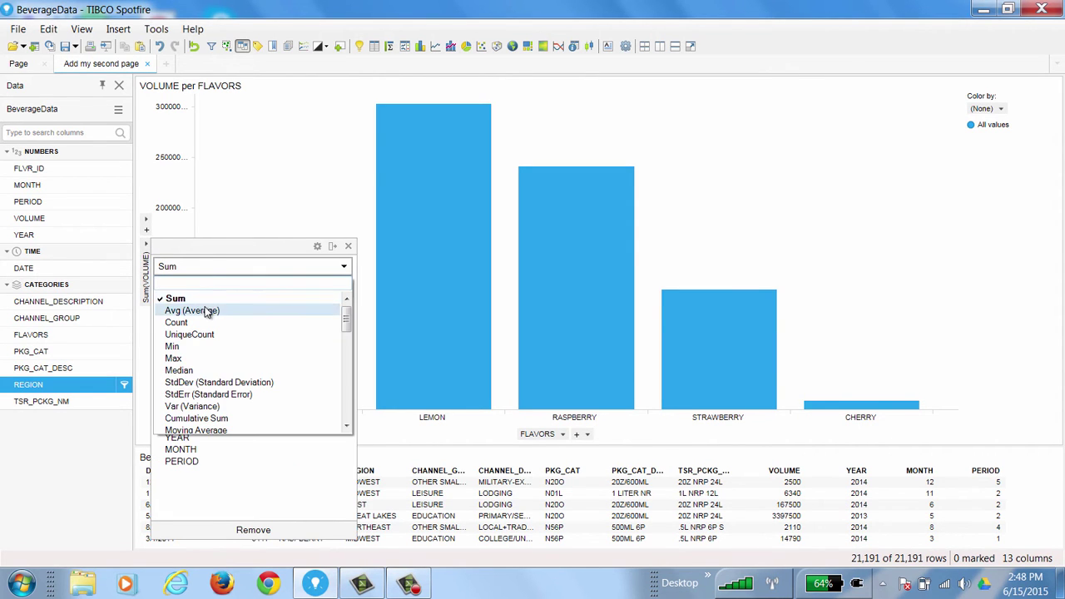
{"action": "left_click", "coordinate": [207, 311]}
{"action": "left_click", "coordinate": [323, 169]}
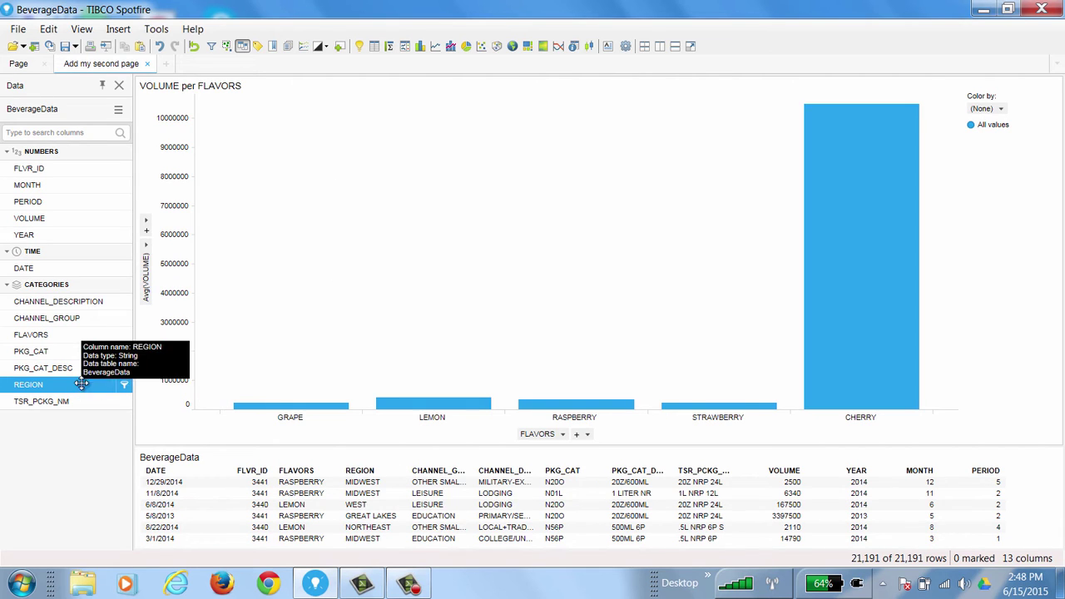
- Switch the bar chart's category axis to REGION and return it to FLAVORS using the axis's column selector
{"action": "left_click", "coordinate": [565, 439]}
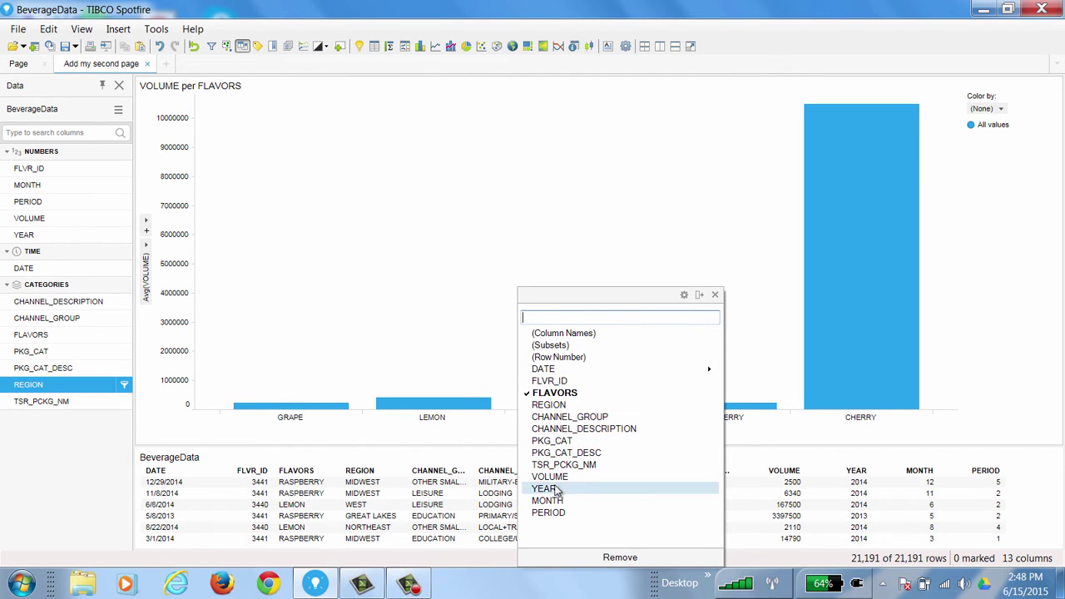
{"action": "left_click", "coordinate": [550, 406]}
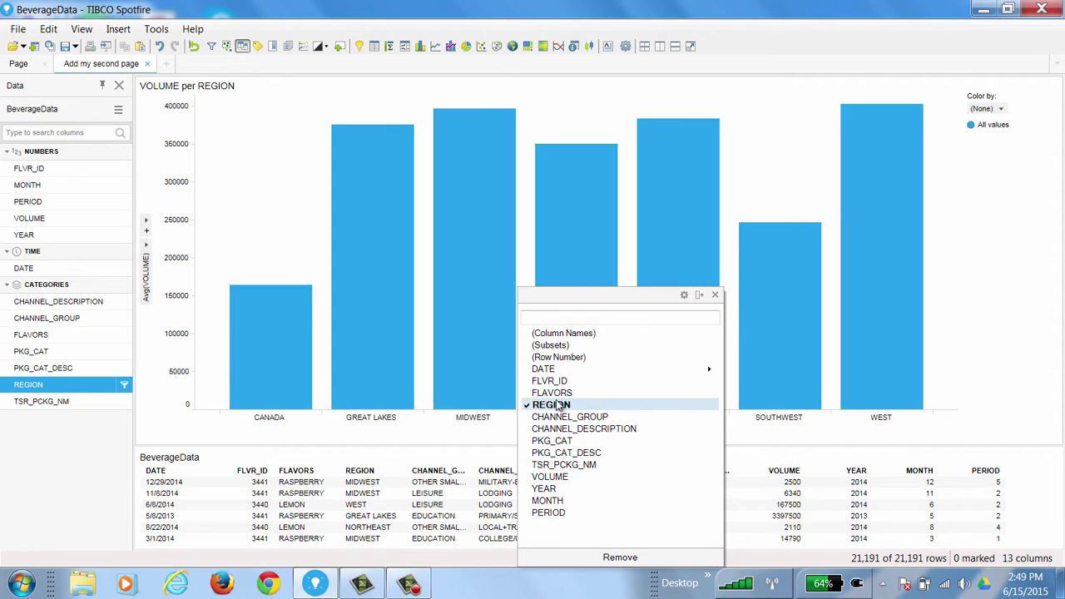
{"action": "left_click", "coordinate": [557, 394]}
{"action": "left_click", "coordinate": [71, 458]}
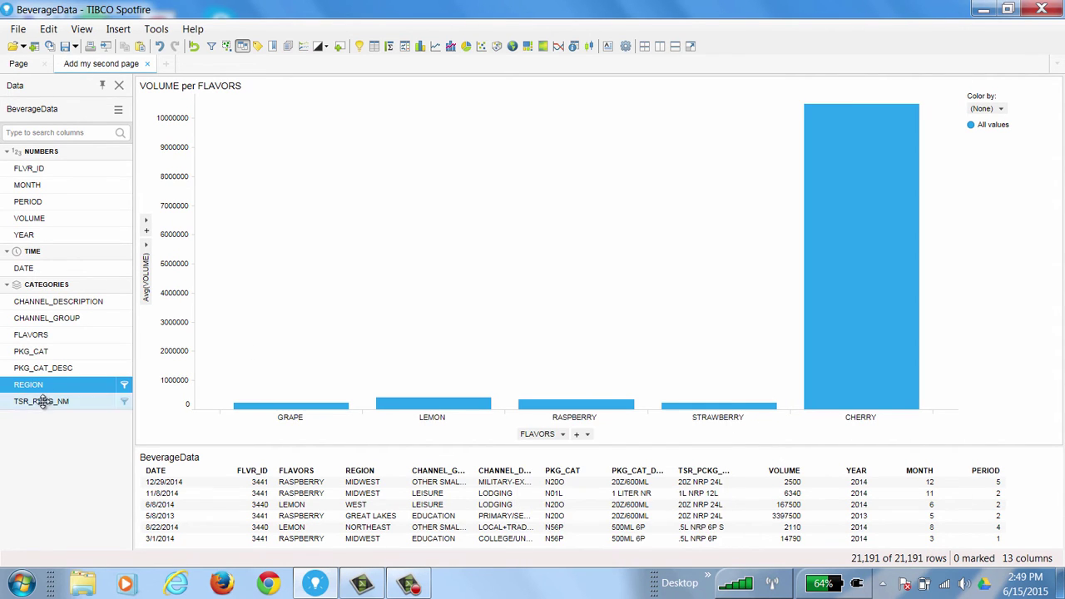
- Assign the REGION data column to both the bar chart's category axis and its color-by setting
{"action": "left_click_drag", "start_coordinate": [33, 388], "coordinate": [545, 432]}
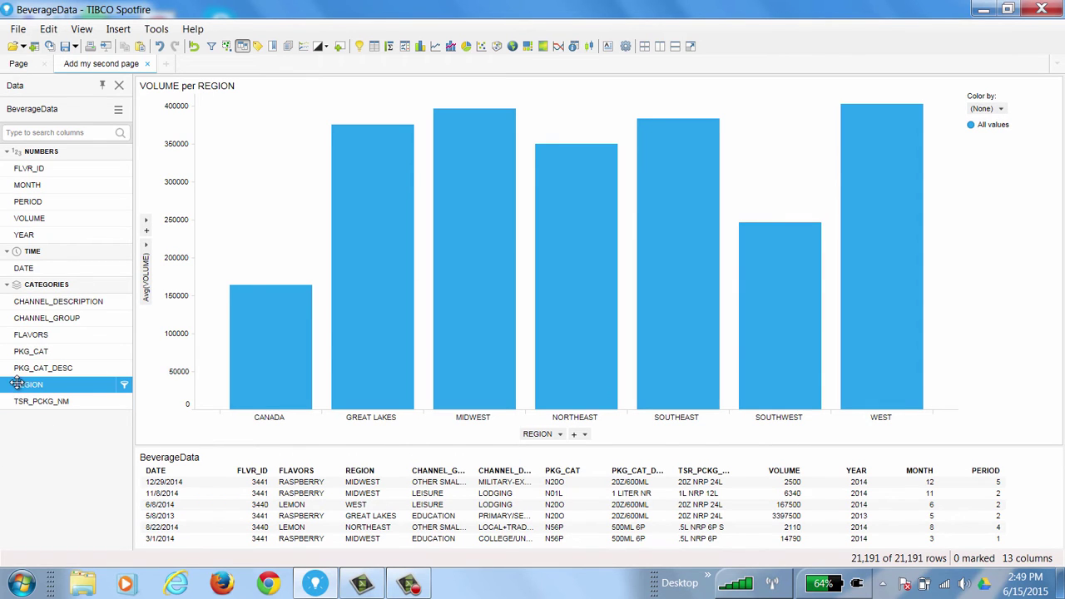
{"action": "left_click_drag", "start_coordinate": [12, 388], "coordinate": [983, 109]}
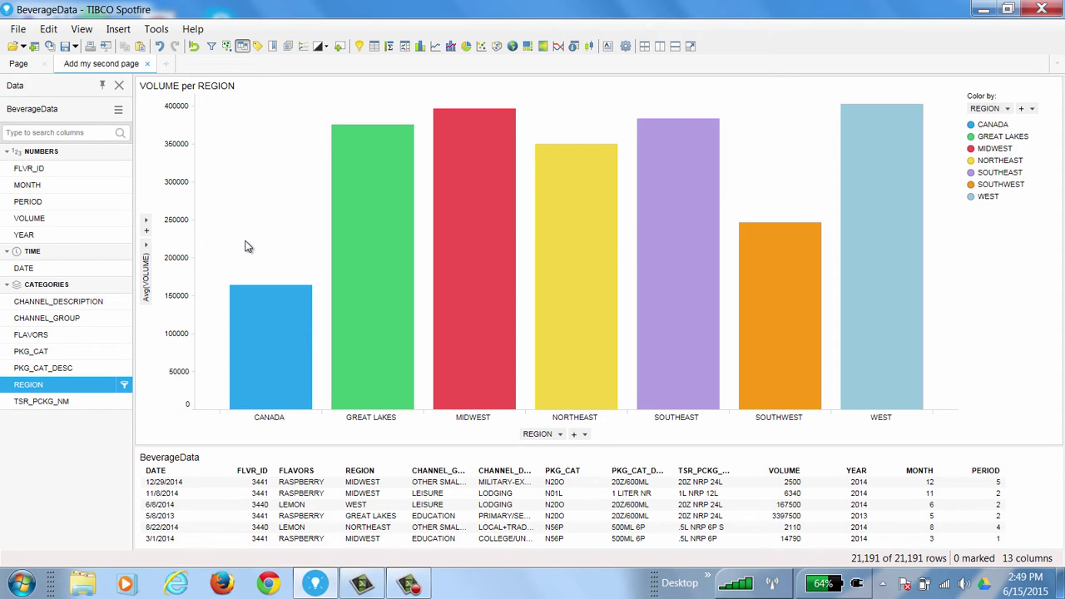
{"action": "left_click", "coordinate": [1007, 109]}
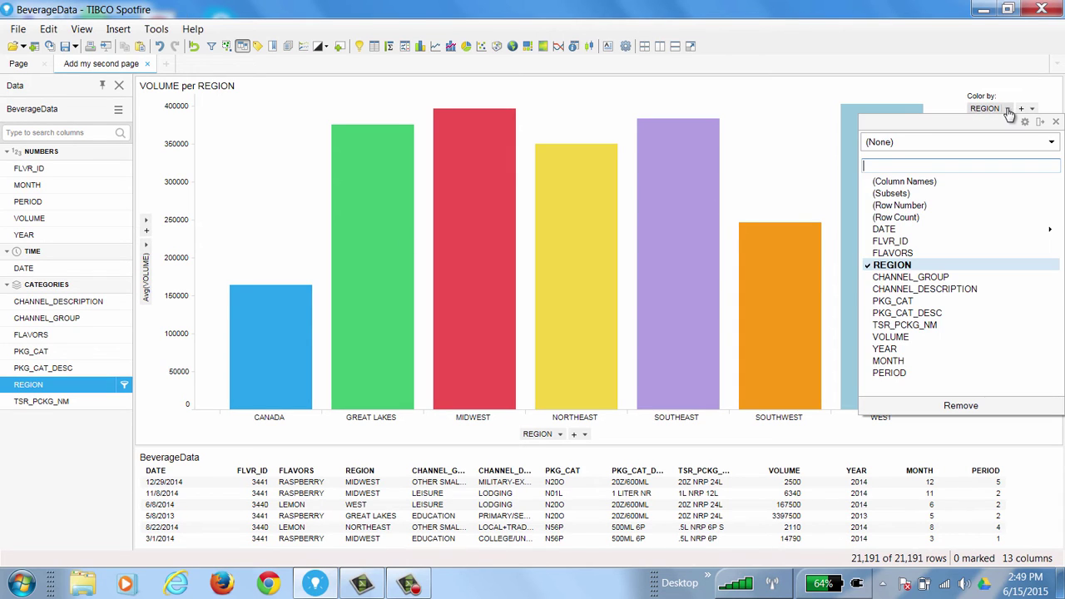
{"action": "left_click", "coordinate": [745, 176]}
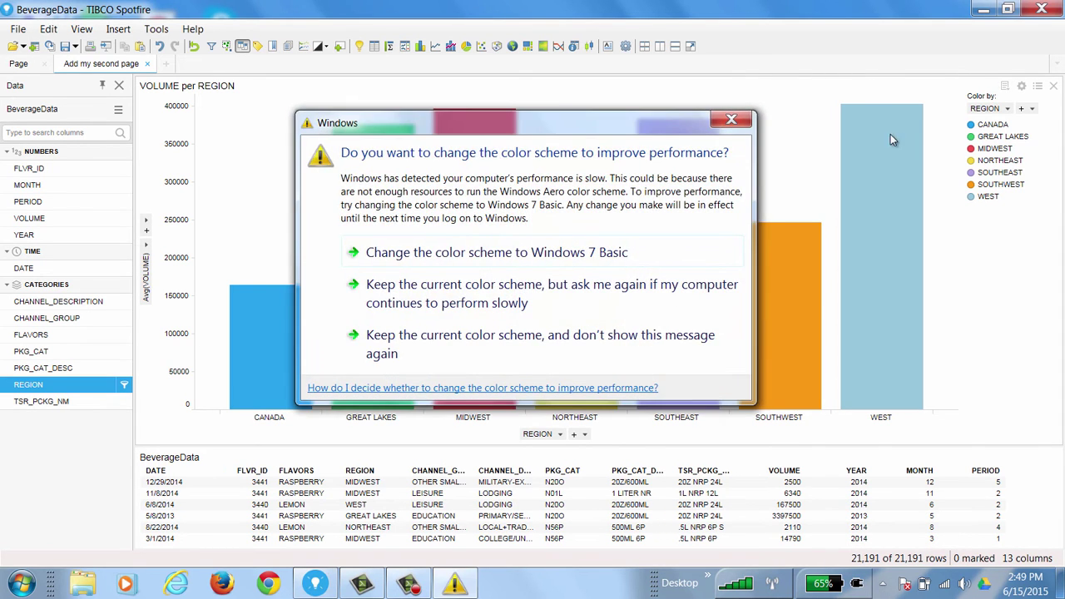
- Hide the Value Axis Selector and the Category Axis Selector on the bar chart
{"action": "left_click", "coordinate": [1005, 87]}
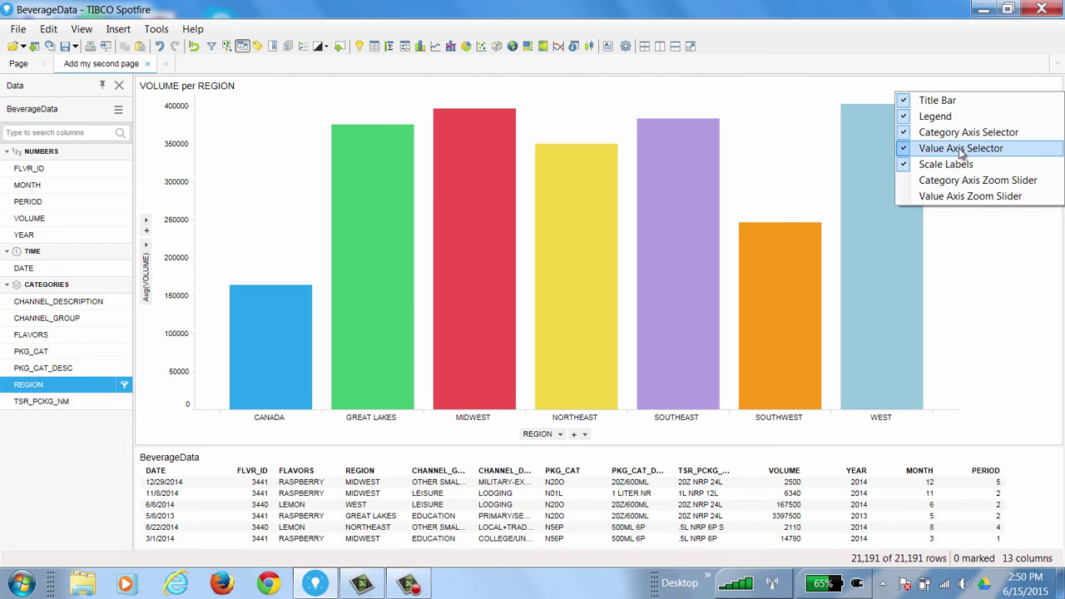
{"action": "left_click", "coordinate": [963, 148]}
{"action": "left_click", "coordinate": [1001, 87]}
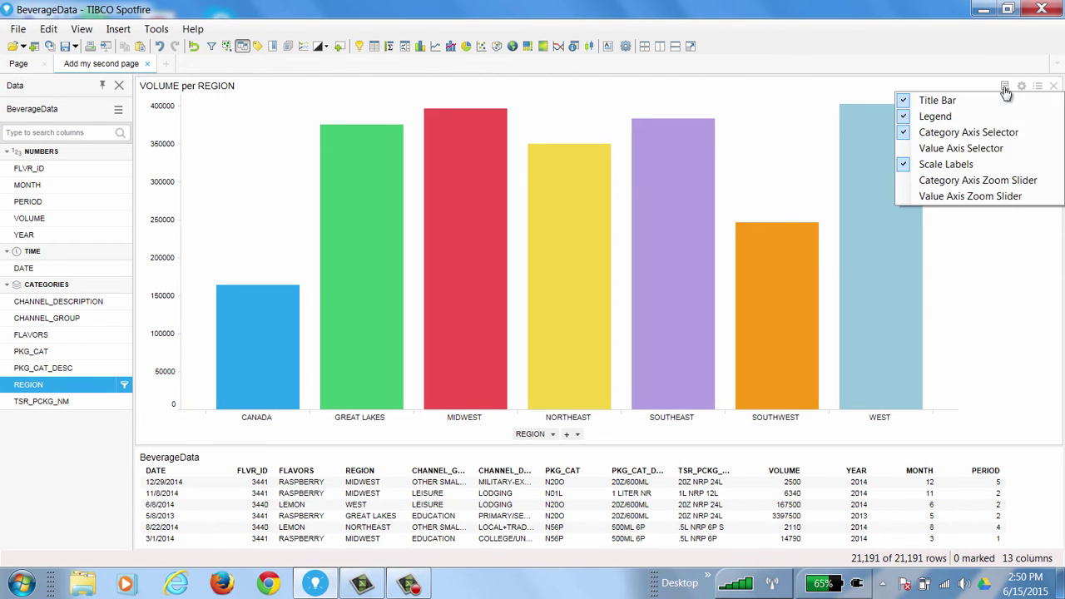
{"action": "left_click", "coordinate": [970, 135]}
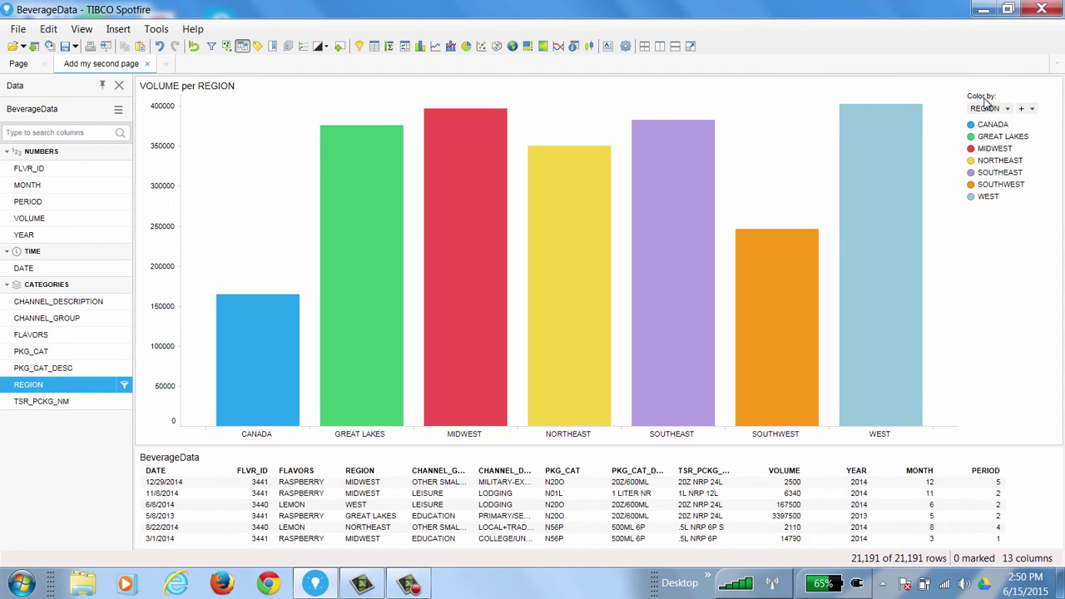
- Toggle the bar chart's legend off and back on, and open and close the chart's properties
{"action": "left_click", "coordinate": [1037, 89]}
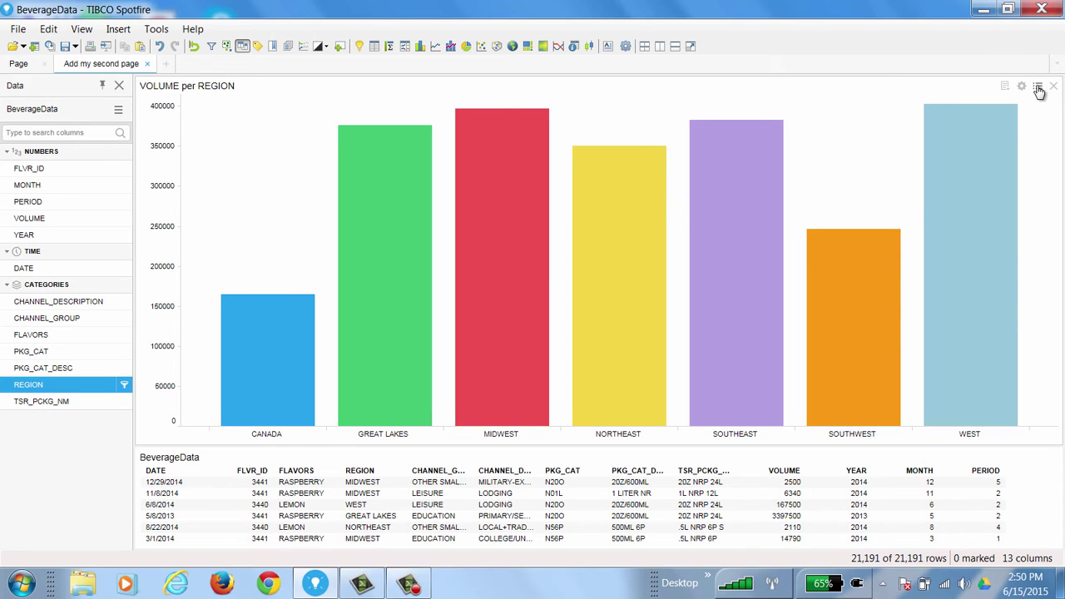
{"action": "left_click", "coordinate": [1038, 89]}
{"action": "left_click", "coordinate": [1037, 89]}
{"action": "left_click", "coordinate": [1038, 89]}
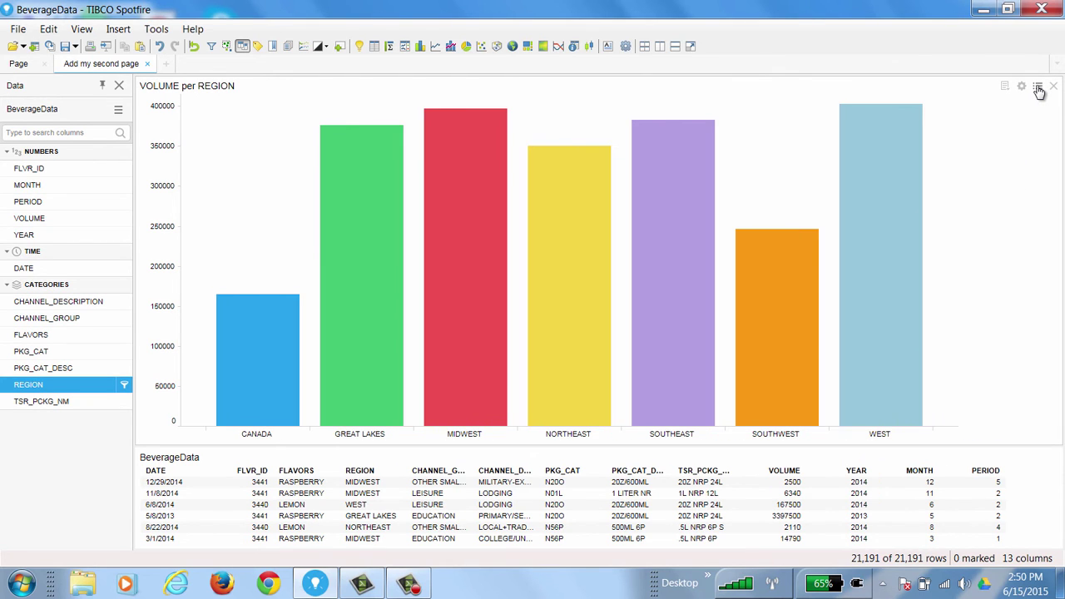
{"action": "left_click", "coordinate": [1038, 90]}
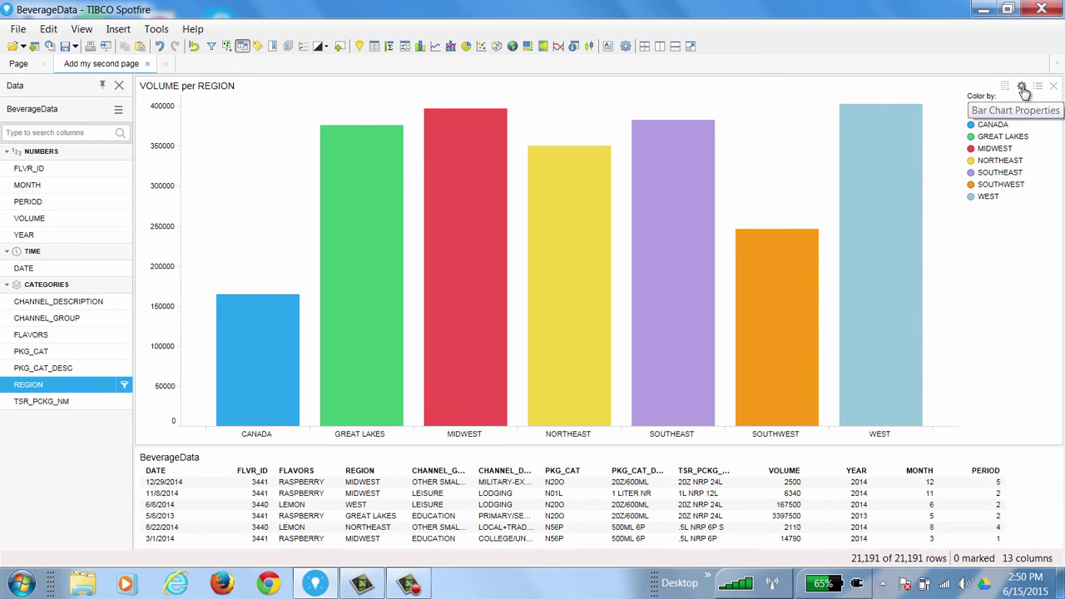
{"action": "left_click", "coordinate": [1023, 88]}
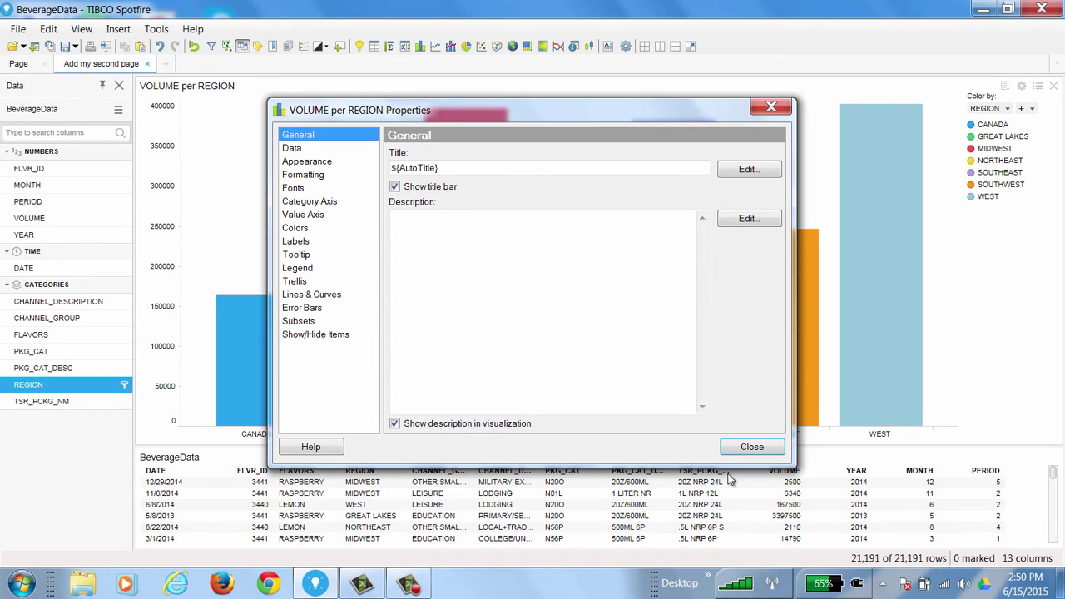
{"action": "left_click", "coordinate": [749, 446]}
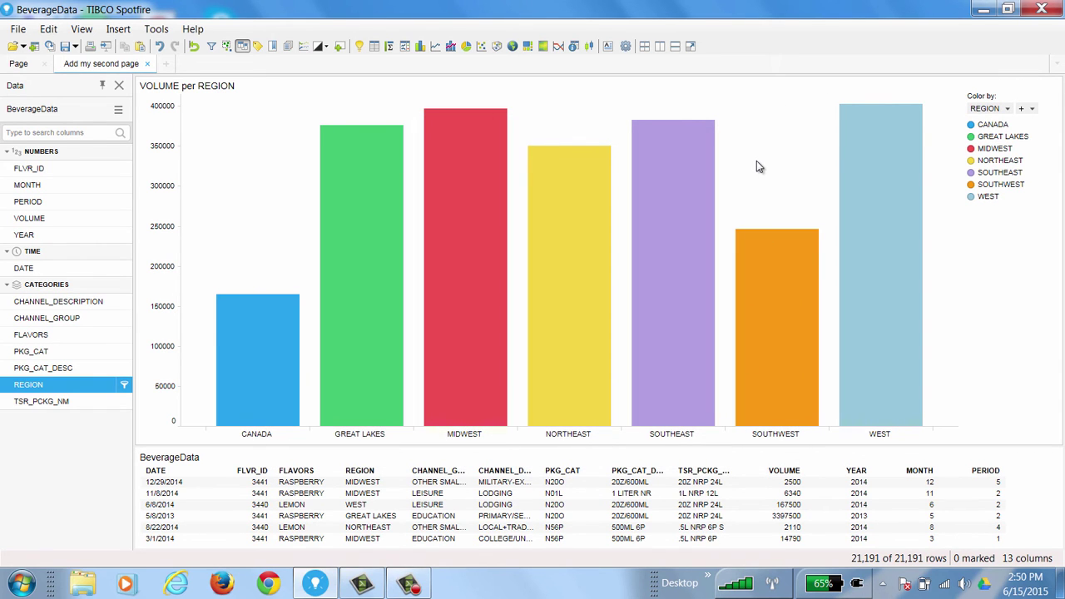
- In the bar chart's properties, set the category axis scale labels to font size 12 and bold
{"action": "right_click", "coordinate": [757, 167]}
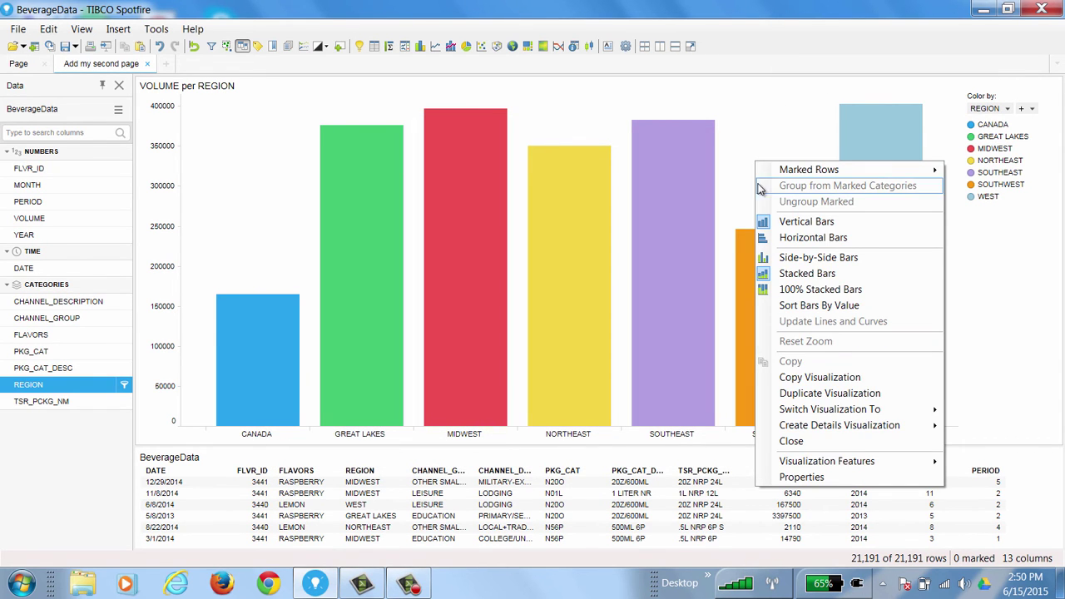
{"action": "left_click", "coordinate": [801, 477]}
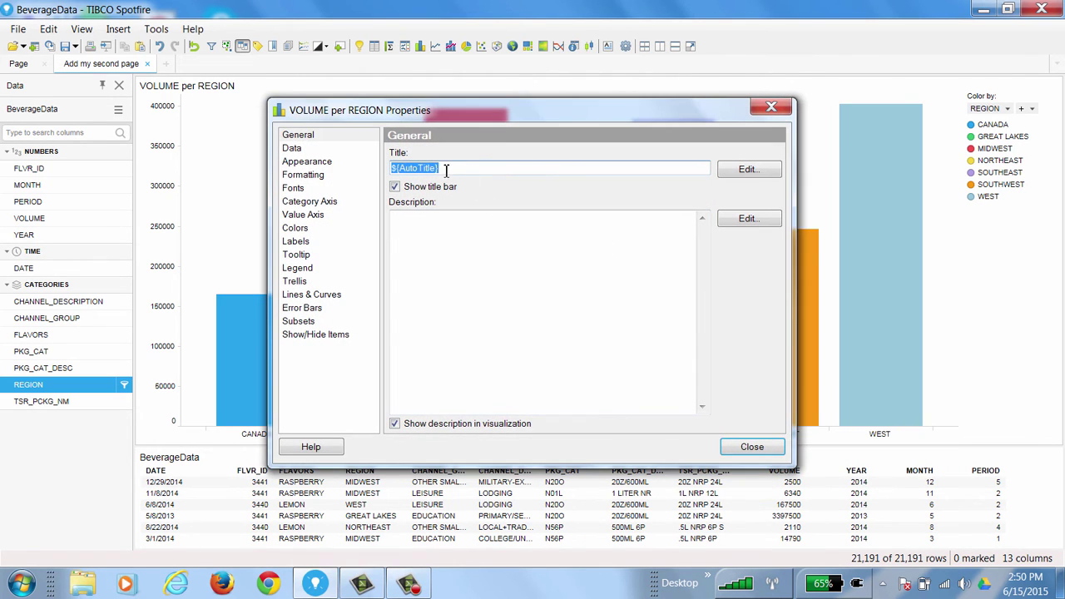
{"action": "left_click", "coordinate": [292, 150]}
{"action": "left_click", "coordinate": [293, 189]}
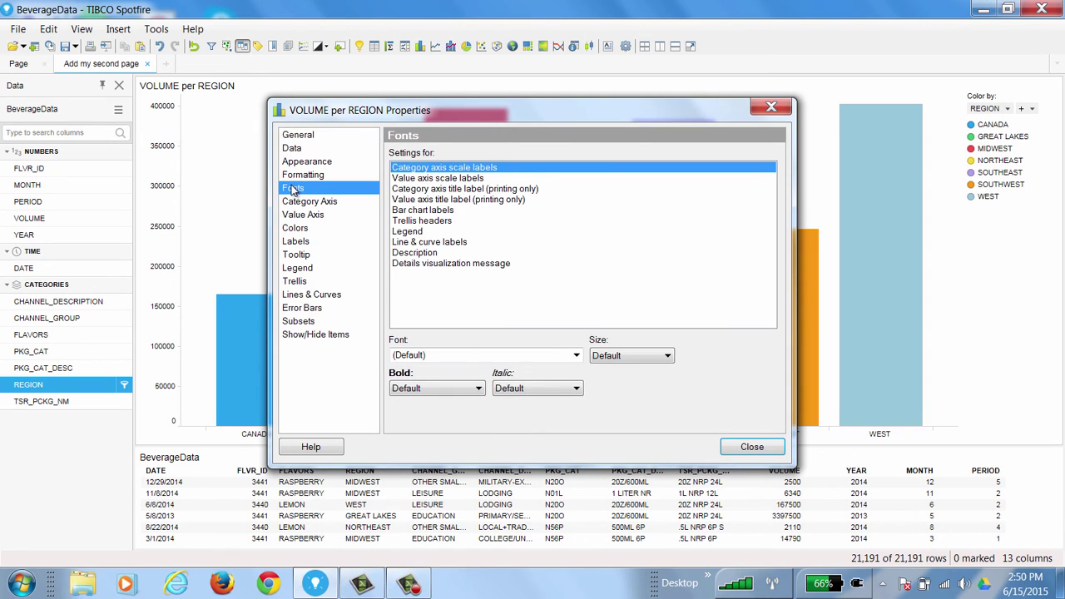
{"action": "left_click_drag", "start_coordinate": [379, 113], "coordinate": [596, 160]}
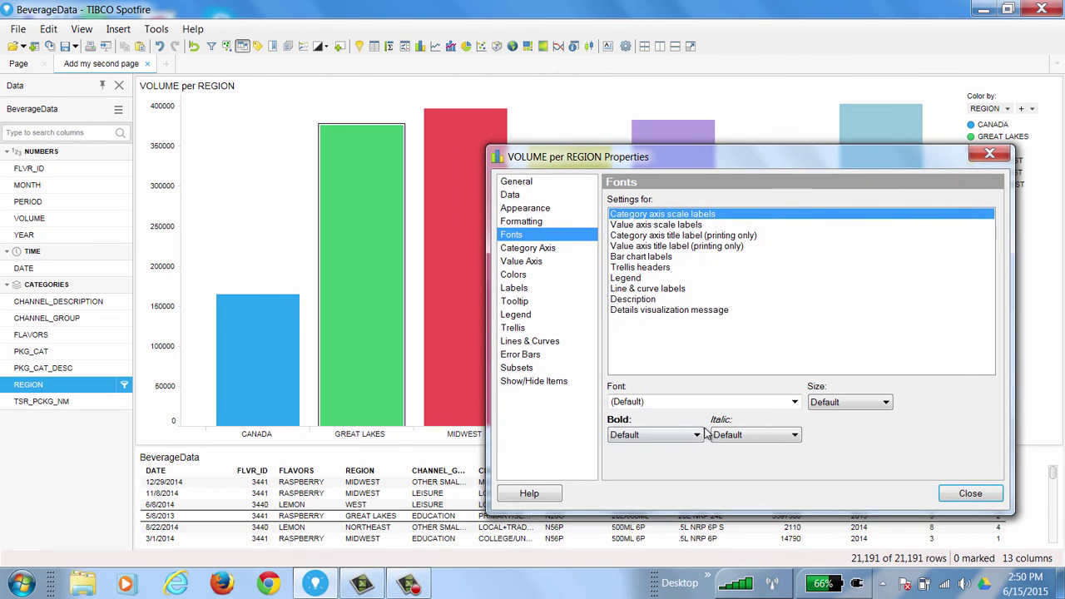
{"action": "left_click", "coordinate": [861, 407]}
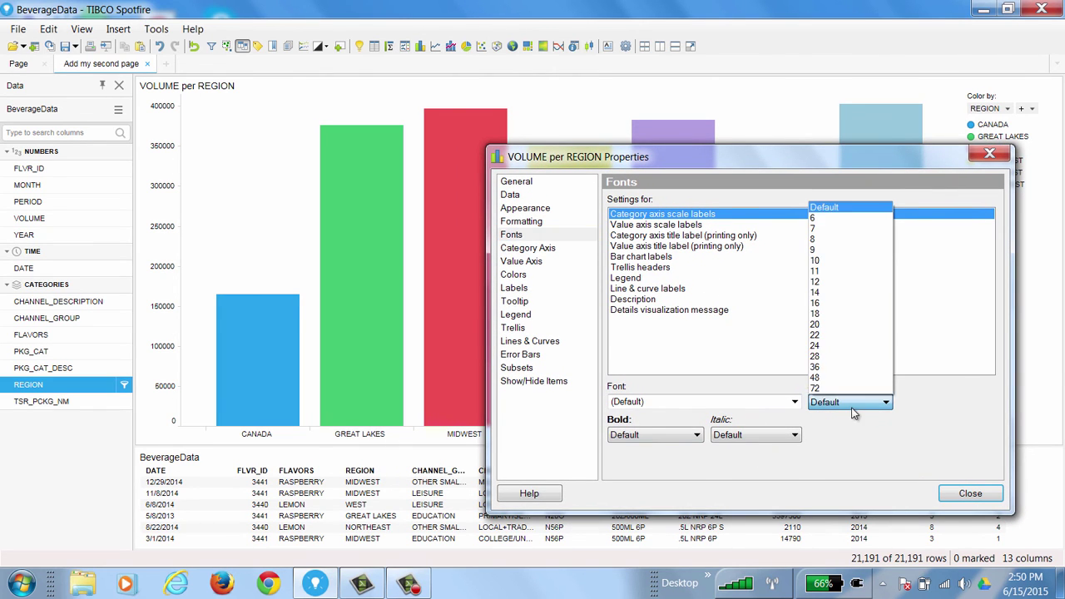
{"action": "left_click", "coordinate": [836, 281]}
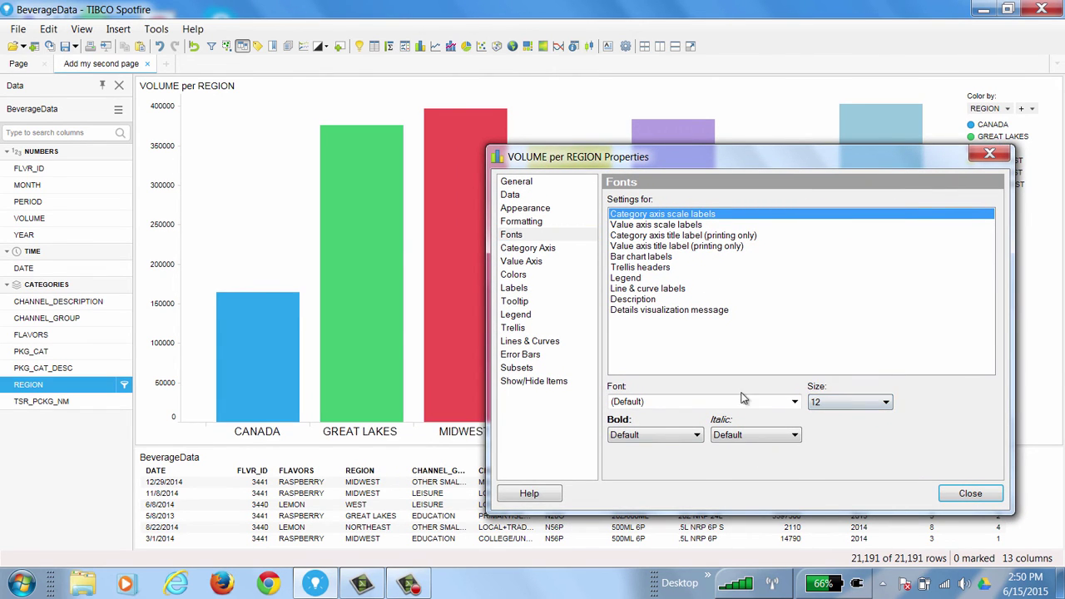
{"action": "left_click", "coordinate": [675, 442]}
{"action": "left_click", "coordinate": [645, 455]}
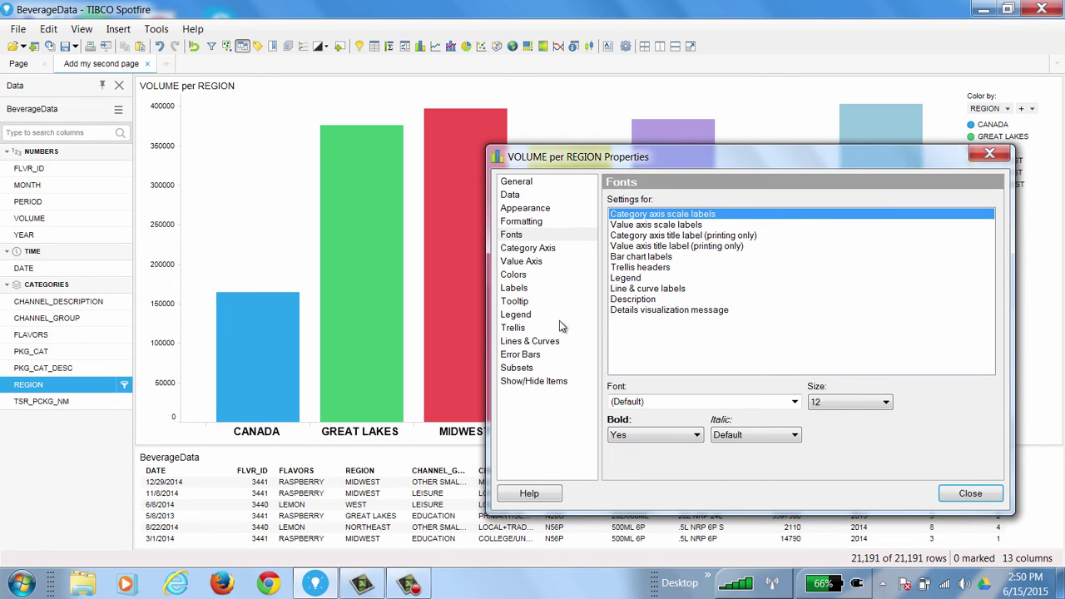
- Change the bar chart's orientation to horizontal bars and sort the bars by value
{"action": "left_click", "coordinate": [528, 209]}
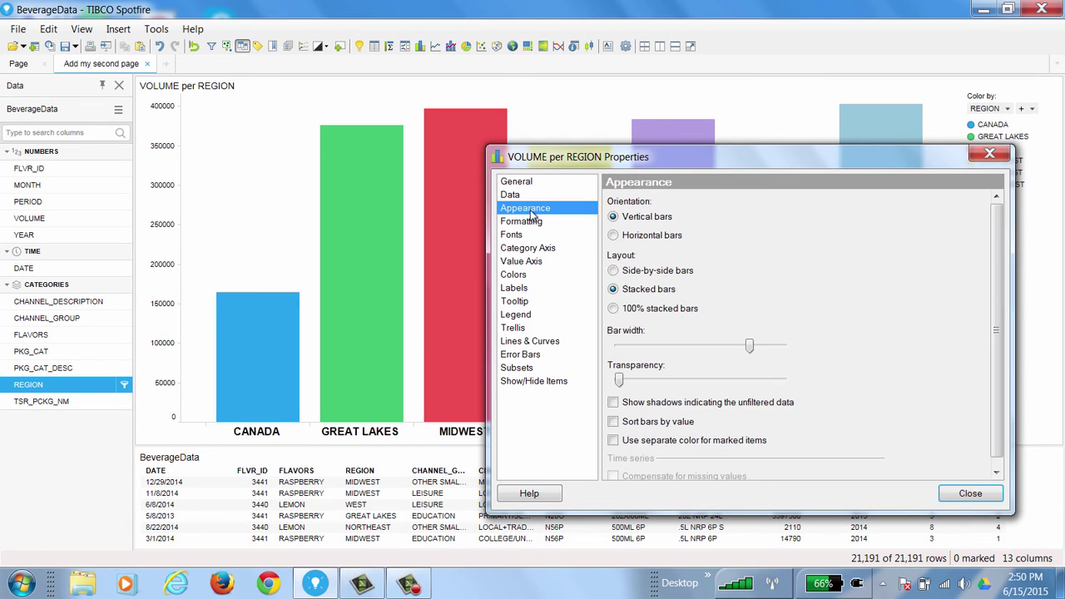
{"action": "left_click", "coordinate": [613, 235]}
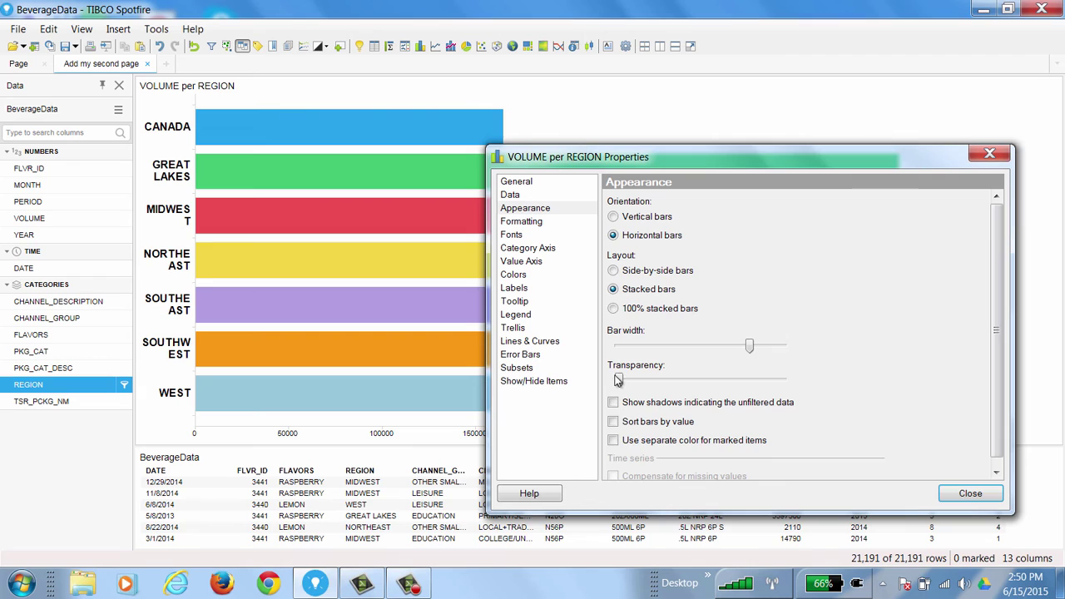
{"action": "left_click", "coordinate": [614, 423]}
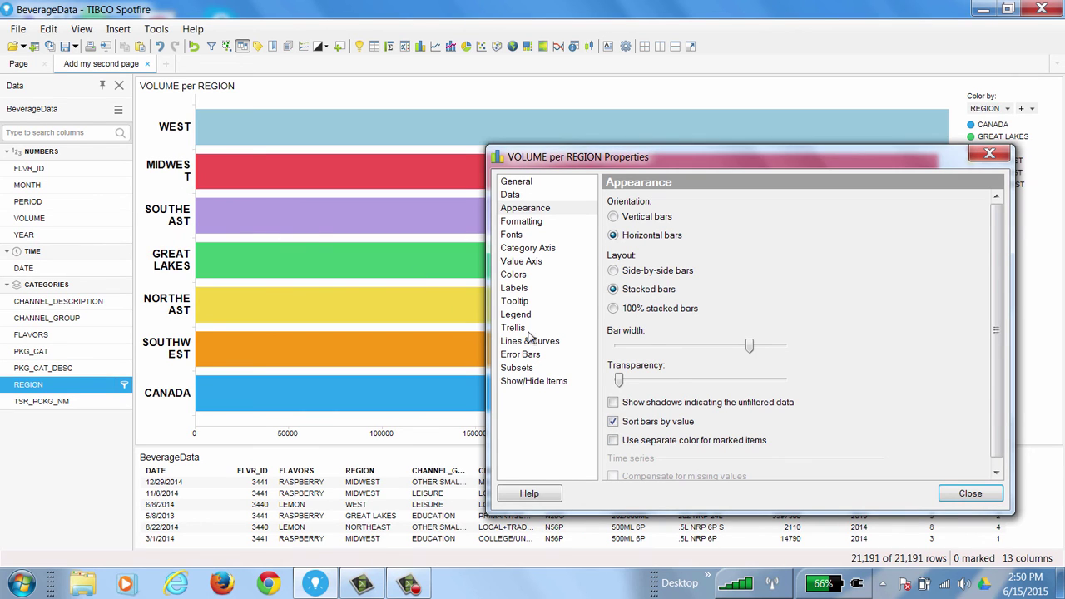
- Widen the chart's category label area so each region name fits on one line, and close the properties after viewing the value axis settings
{"action": "left_click_drag", "start_coordinate": [194, 187], "coordinate": [244, 192]}
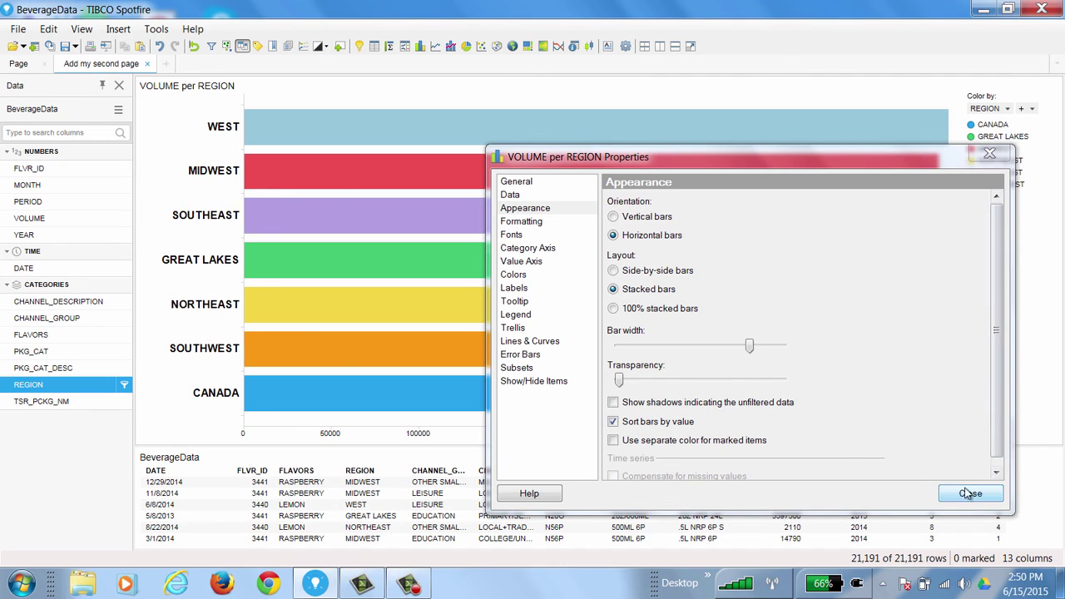
{"action": "left_click", "coordinate": [523, 263]}
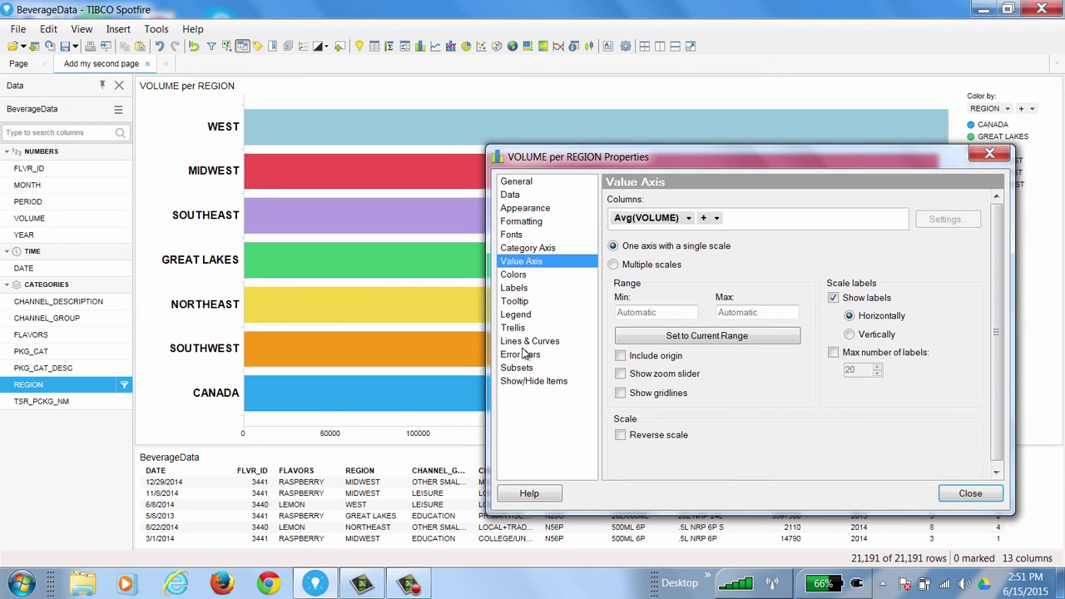
{"action": "left_click", "coordinate": [970, 494]}
- Examine the columns available for coloring the bar chart in the Color by selector, keeping REGION
{"action": "mouse_move", "coordinate": [782, 268]}
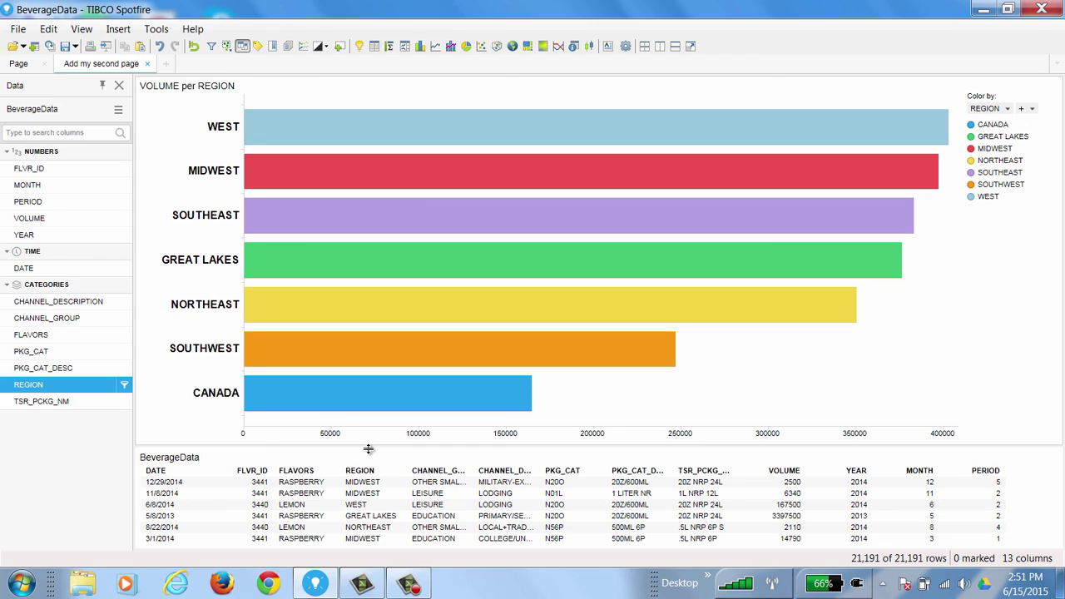
{"action": "left_click", "coordinate": [1008, 108]}
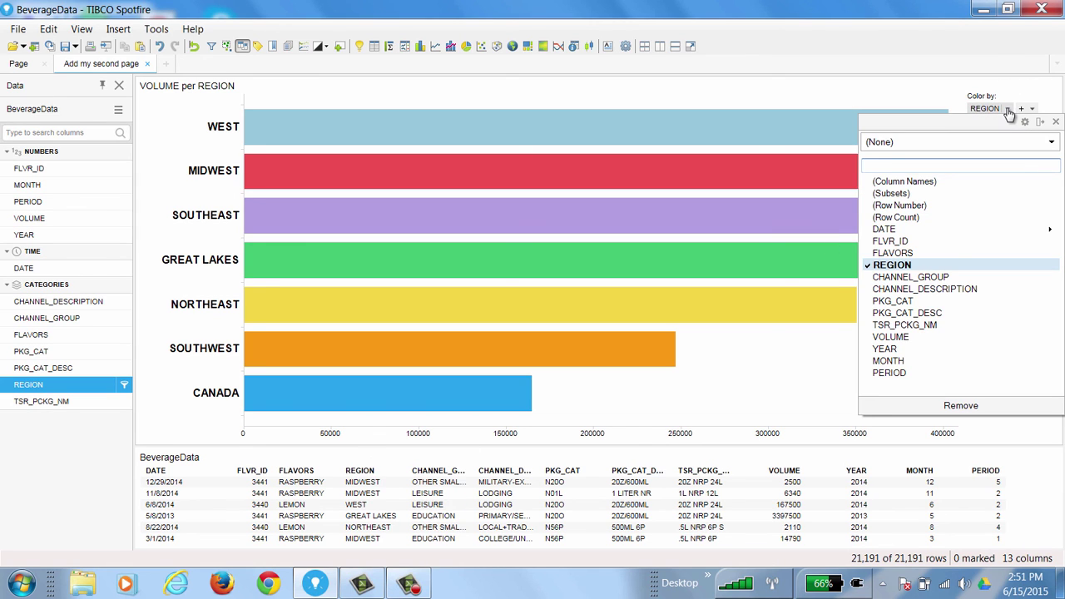
{"action": "left_click", "coordinate": [695, 389]}
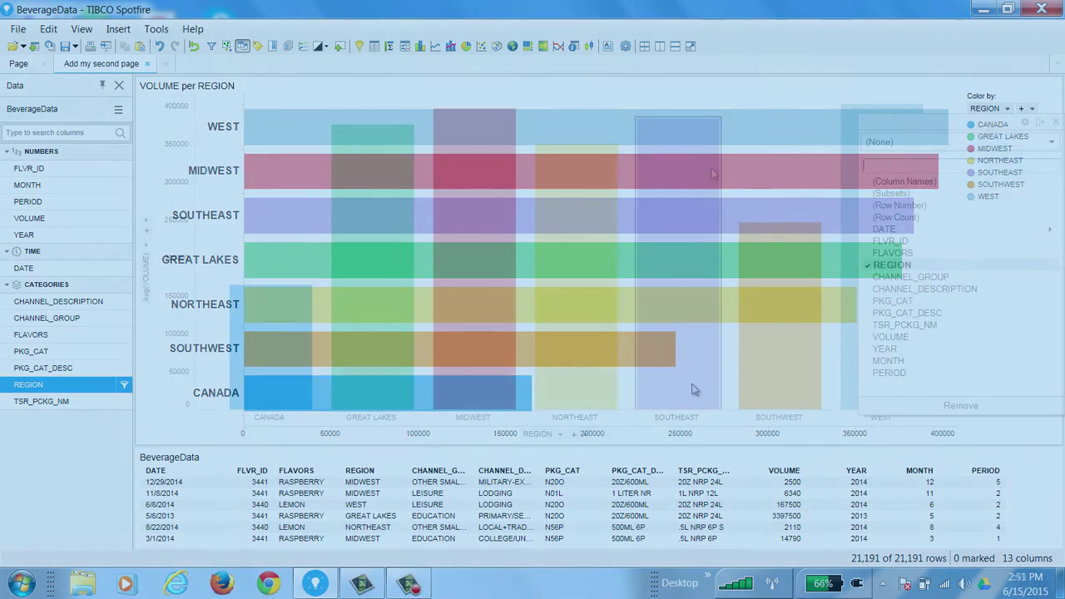